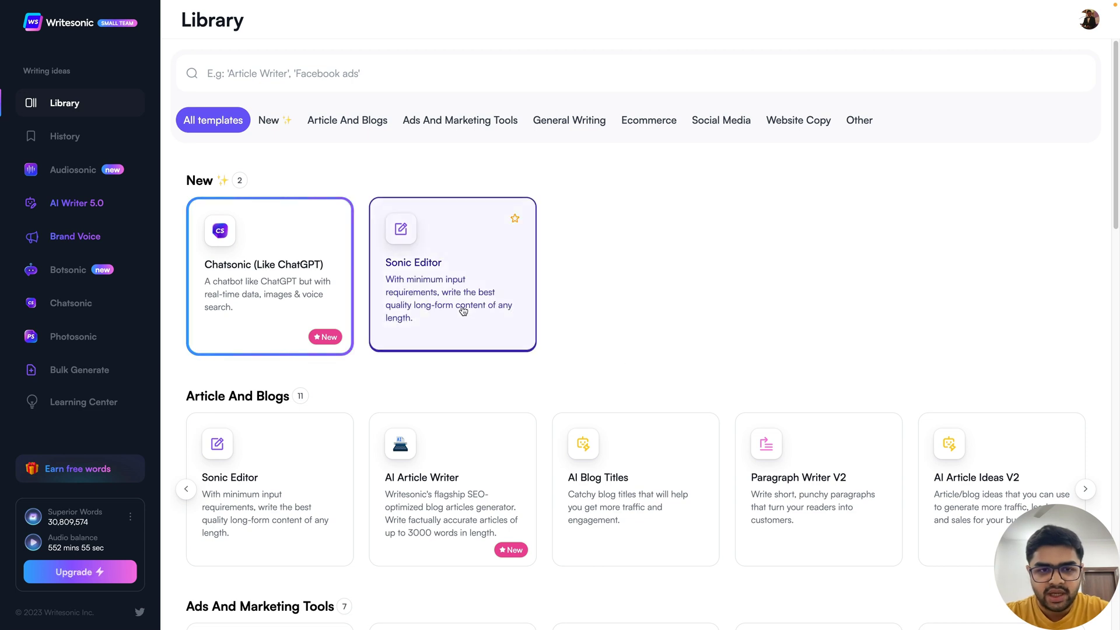
# Start a new document in Sonic Editor, dismiss the SEO checker and open the keyword research tool.
pyautogui.click(500, 278)
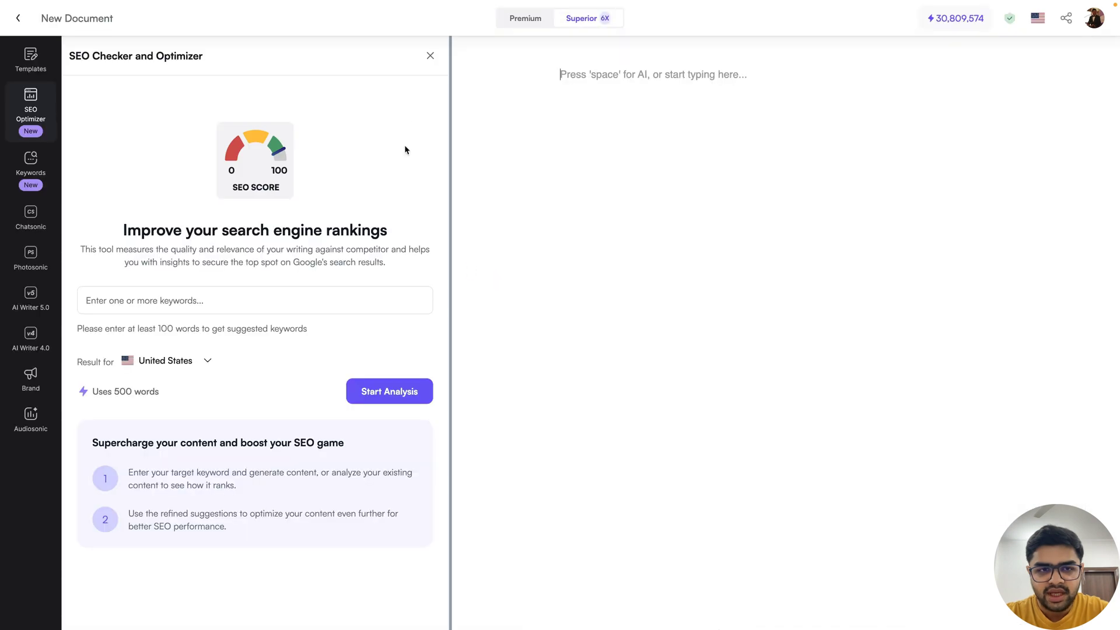
pyautogui.click(430, 56)
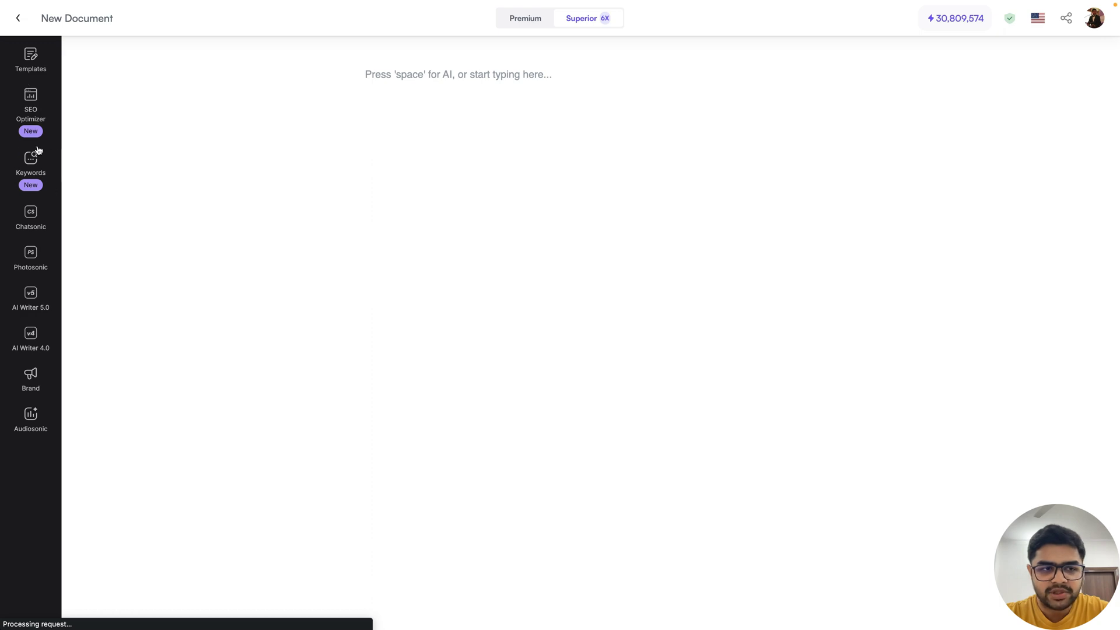
pyautogui.click(35, 169)
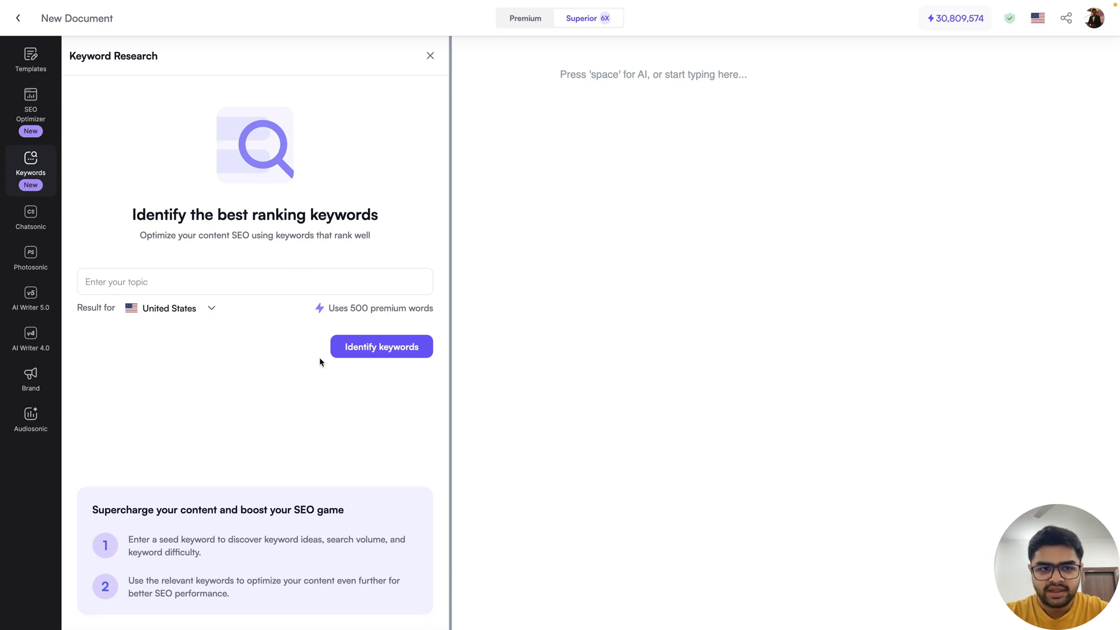
# Identify keywords for the topic "AI in marketing" with results for the United States.
pyautogui.click(178, 282)
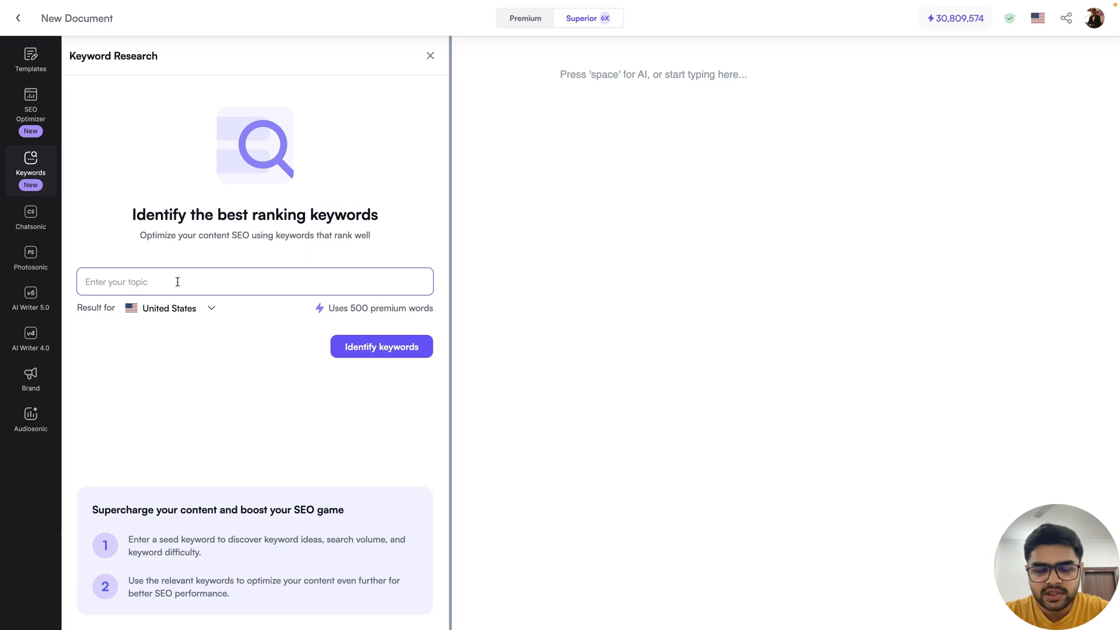
pyautogui.click(190, 311)
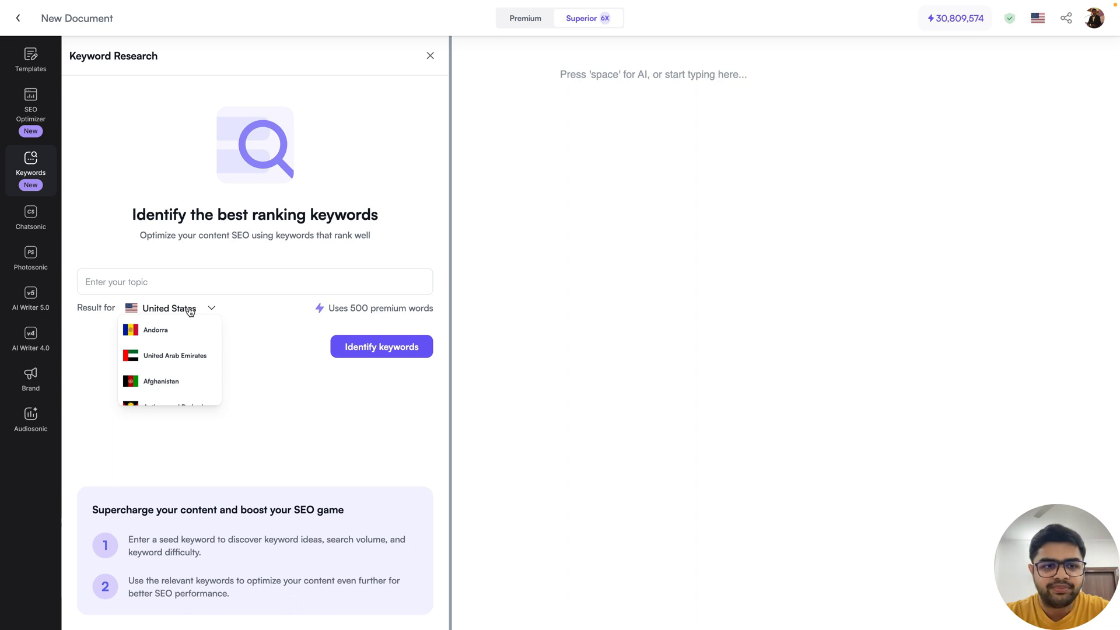
pyautogui.click(243, 318)
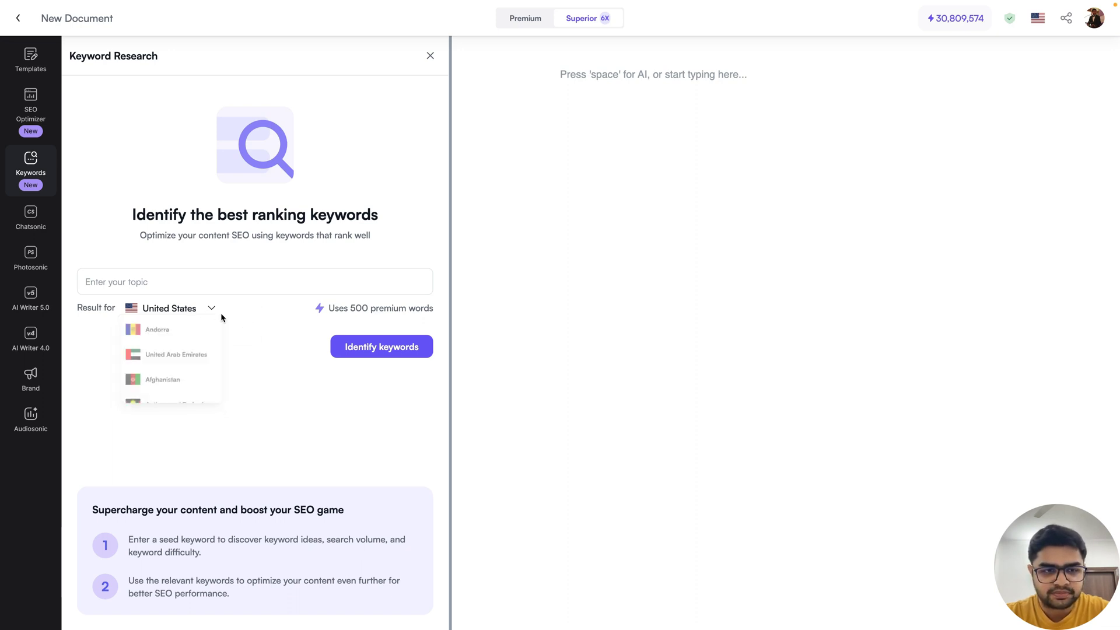
pyautogui.click(177, 281)
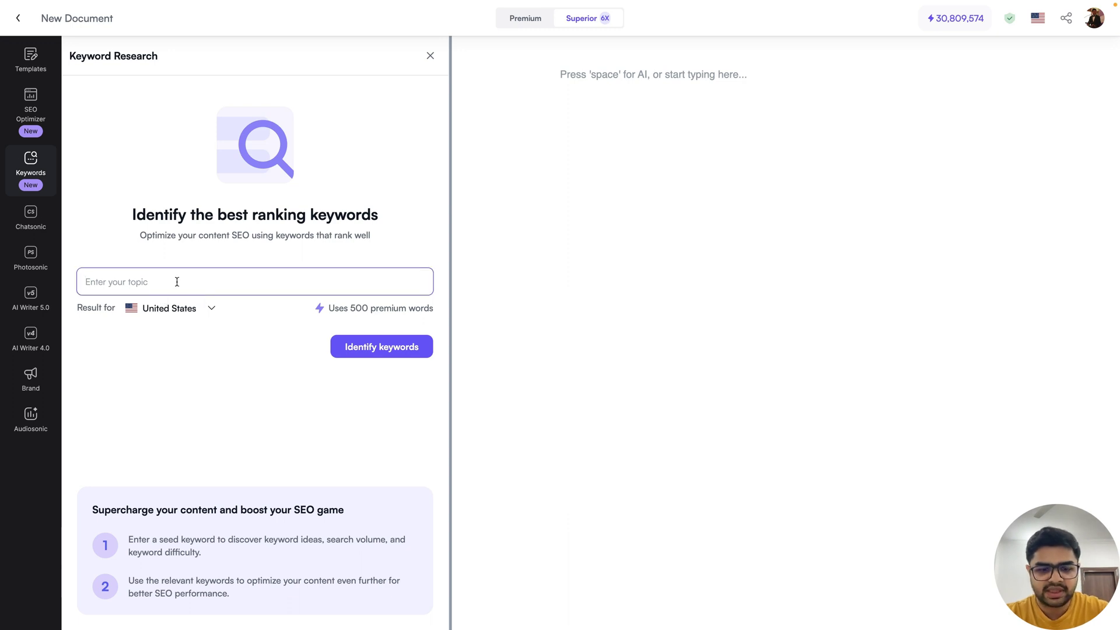
pyautogui.write('AI in marketing')
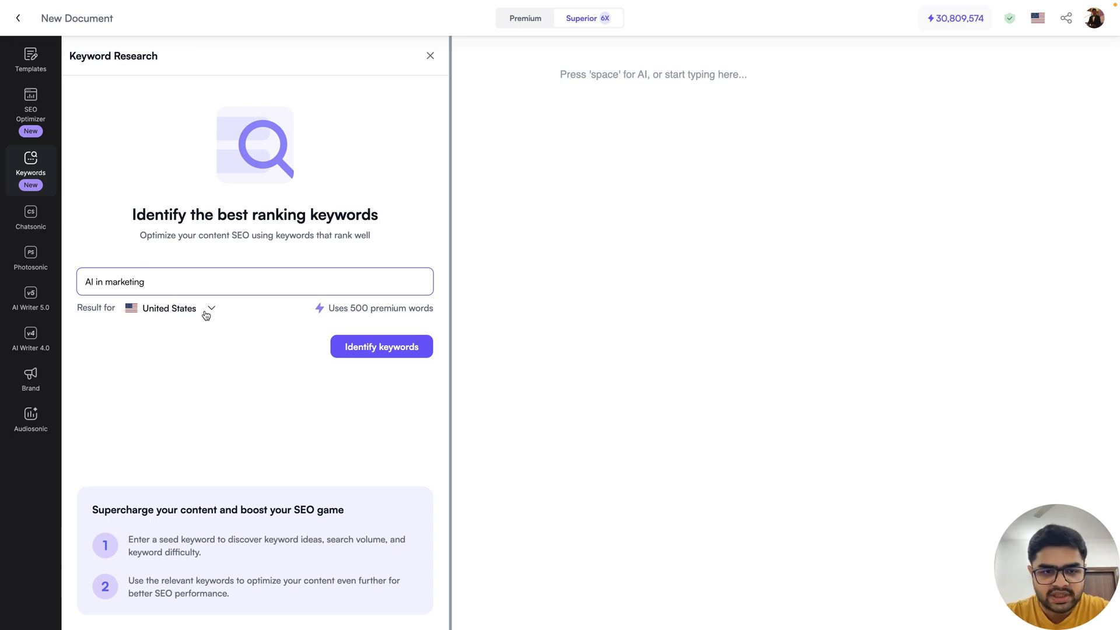
pyautogui.click(383, 352)
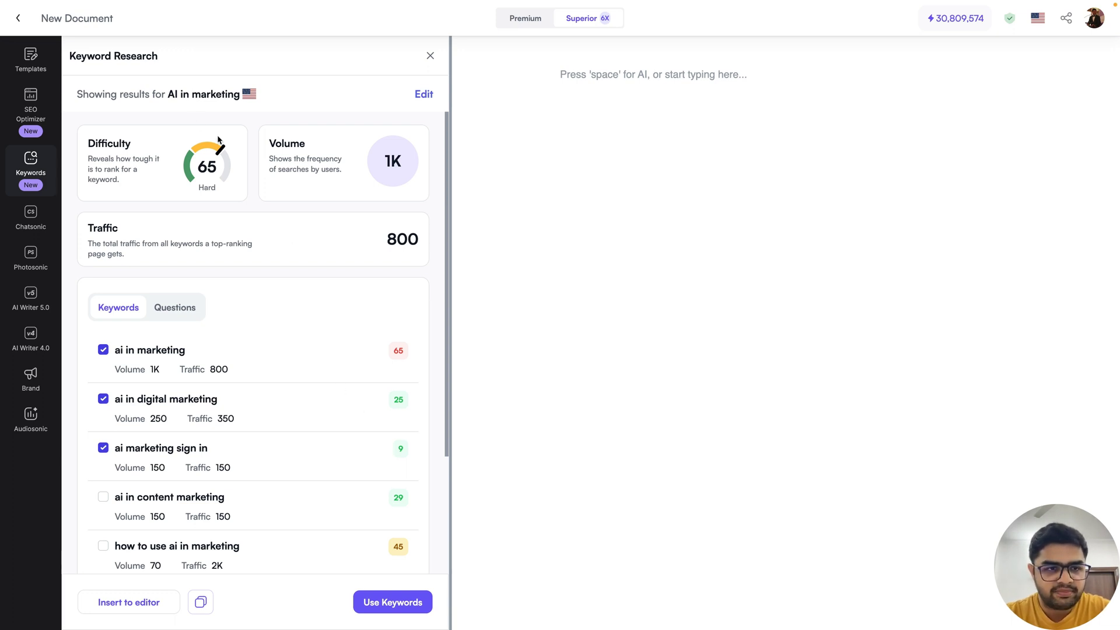
# Examine the overall difficulty, volume and traffic for the topic and read through the list of suggested keywords.
pyautogui.moveTo(169, 95); pyautogui.dragTo(236, 96)
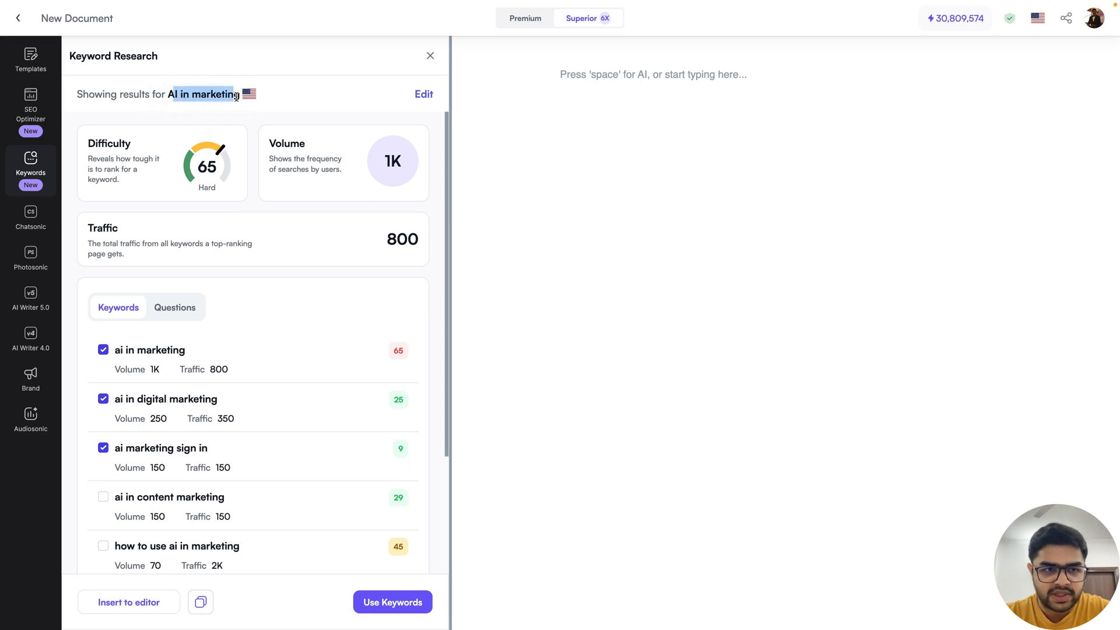
pyautogui.click(233, 96)
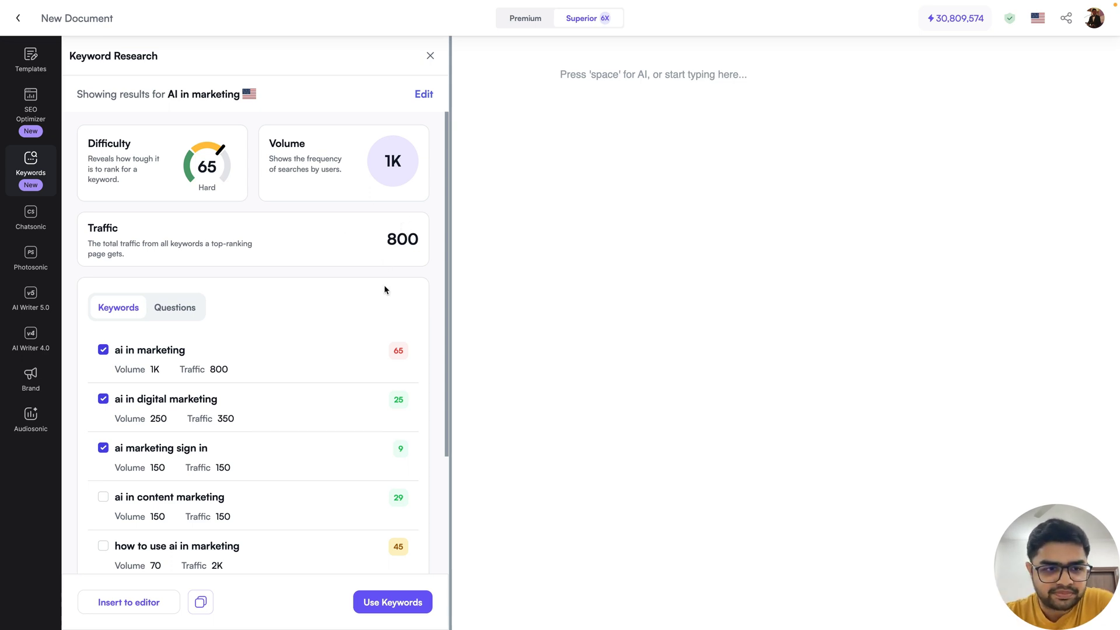
pyautogui.scroll(-2, 384, 284)
pyautogui.scroll(-2, 210, 236)
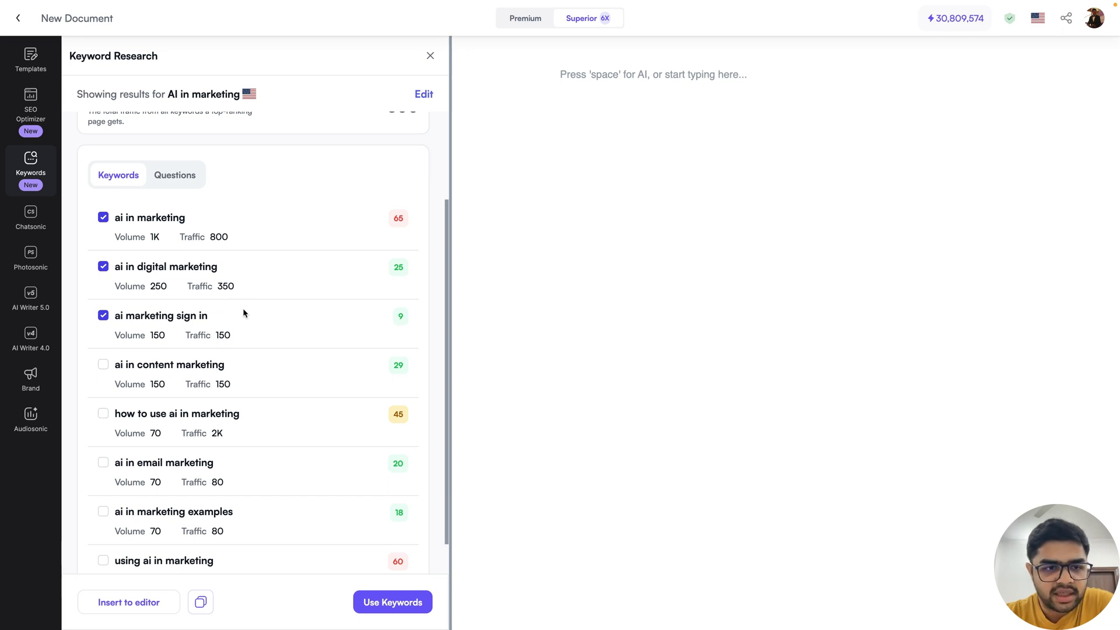
pyautogui.scroll(3, 240, 269)
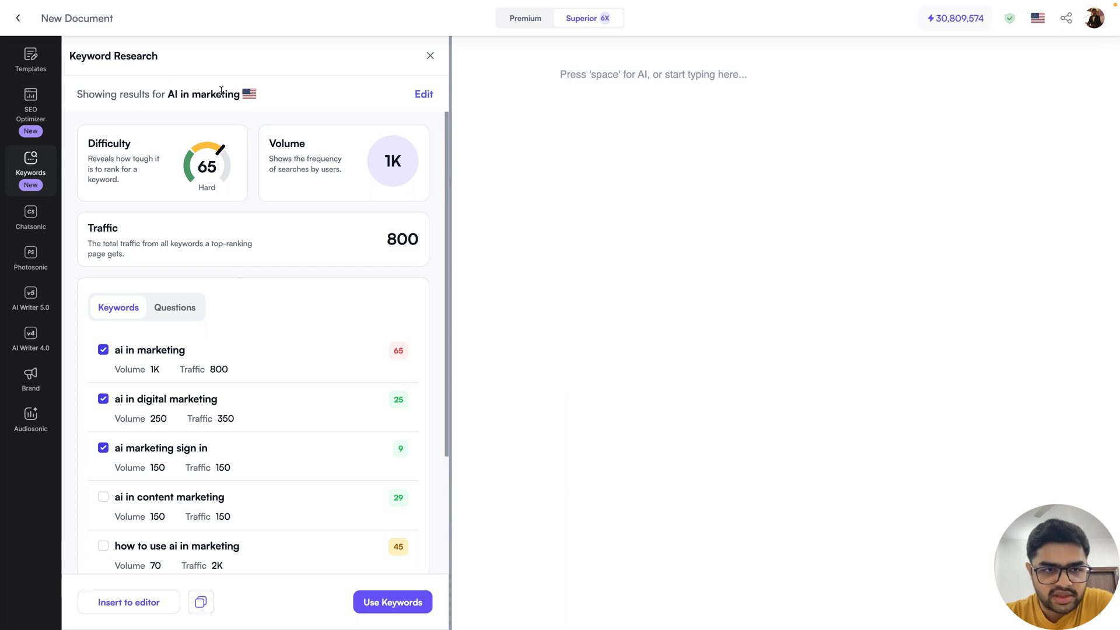
pyautogui.scroll(-2, 262, 277)
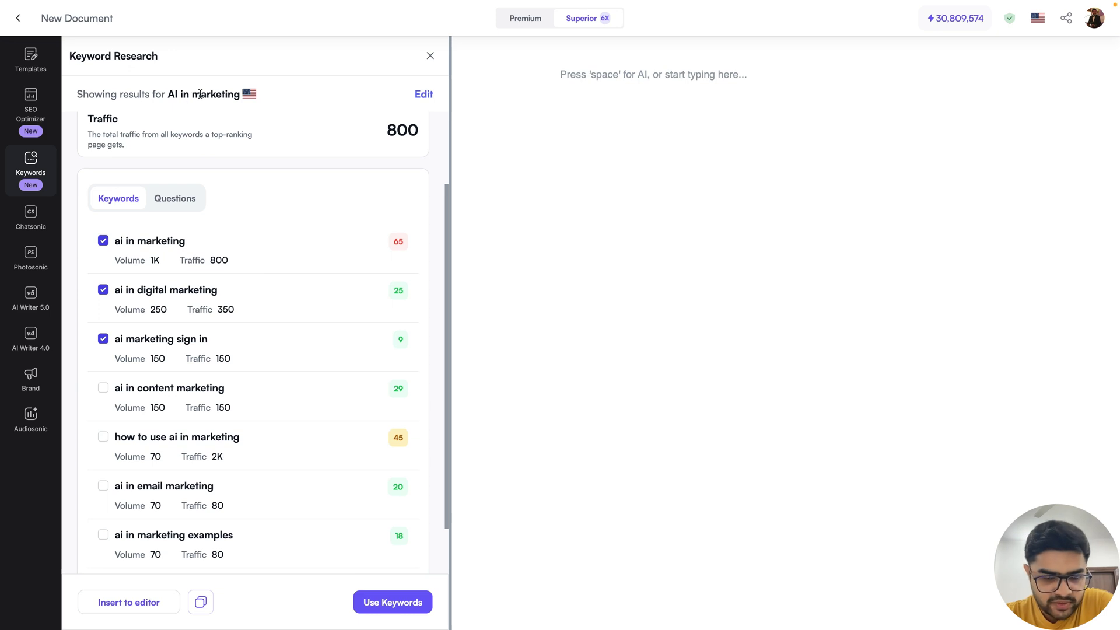
pyautogui.scroll(-1, 229, 284)
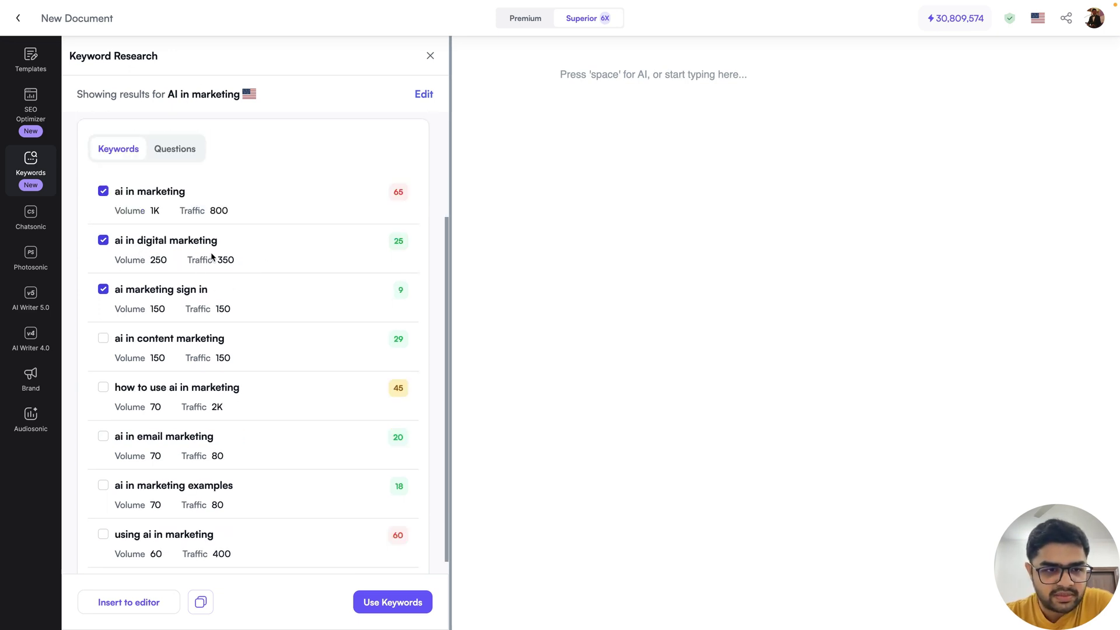
pyautogui.scroll(-1, 230, 344)
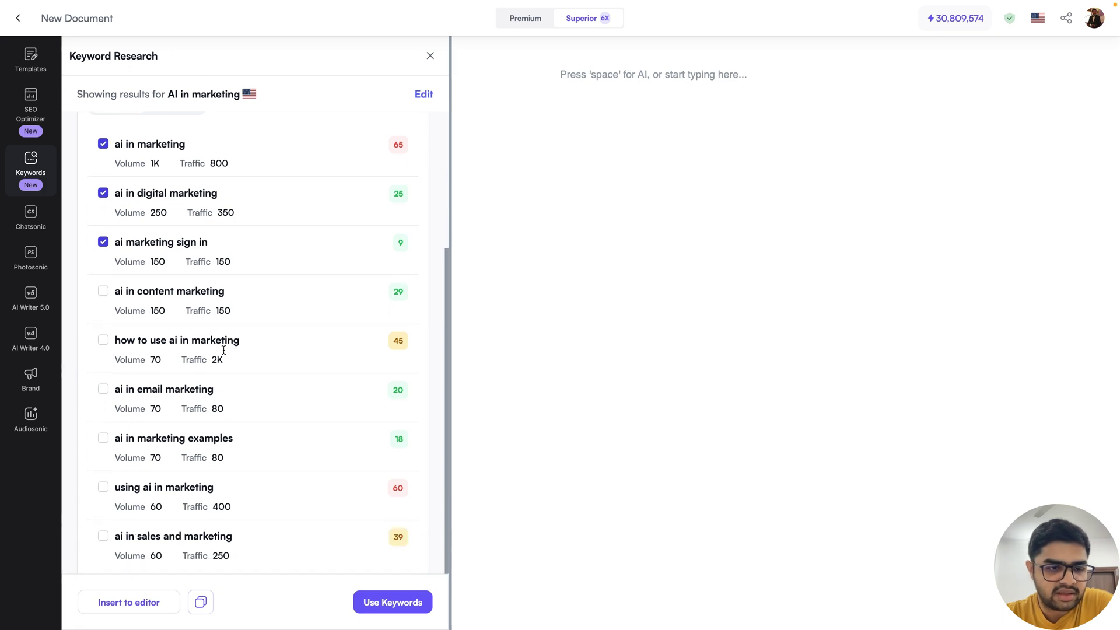
pyautogui.scroll(-1, 237, 411)
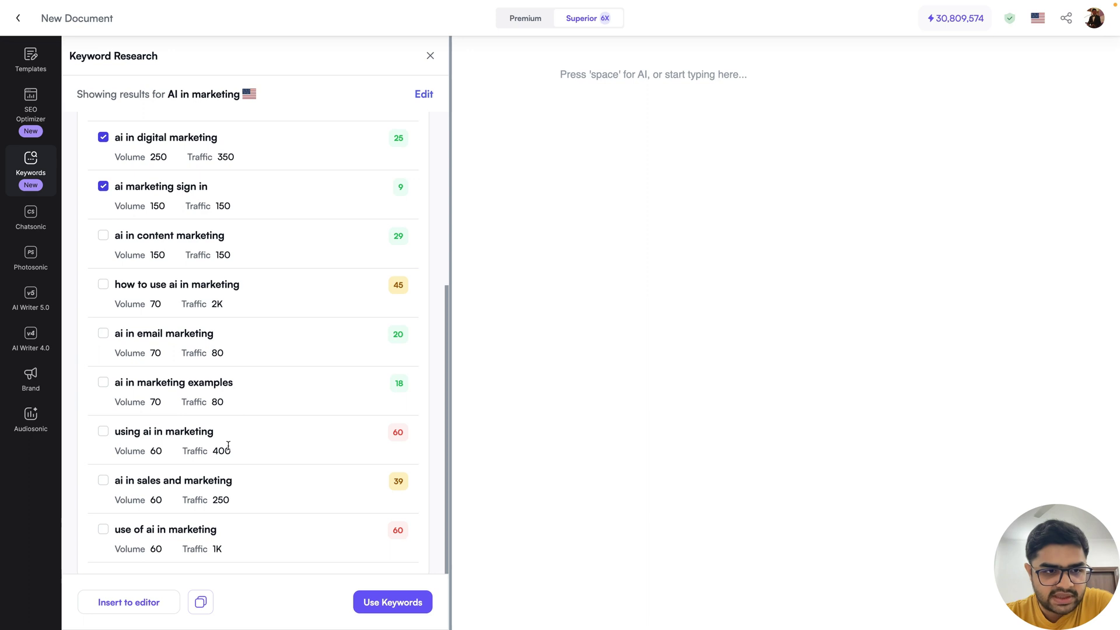
# Check the ranking difficulty ratings of "ai in marketing" and "ai in digital marketing" among the suggested keywords.
pyautogui.scroll(1, 226, 452)
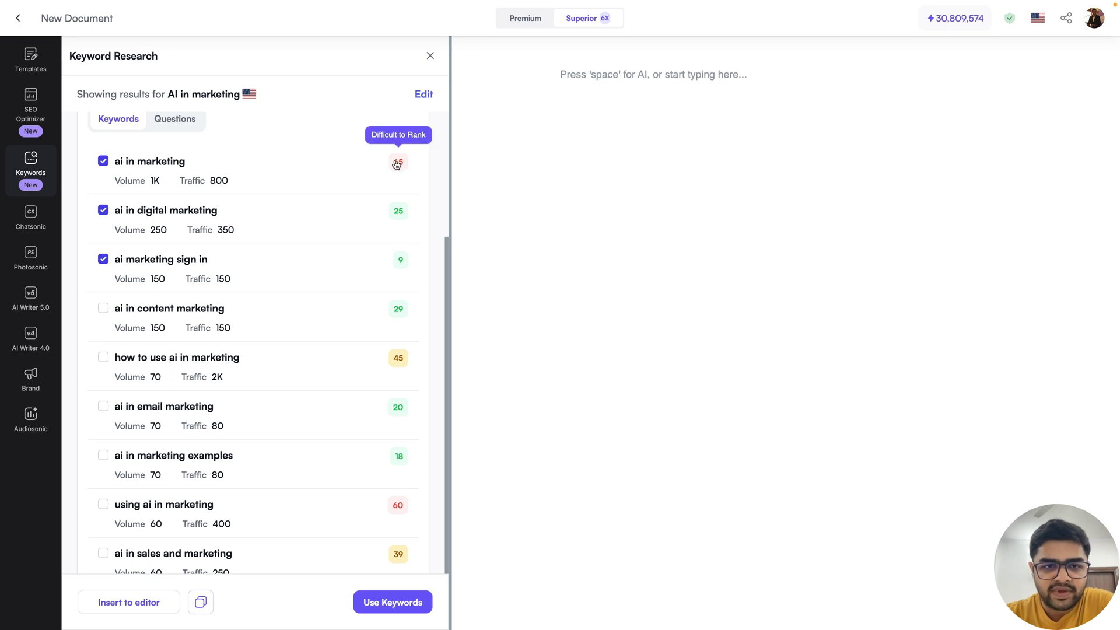
pyautogui.scroll(4, 404, 167)
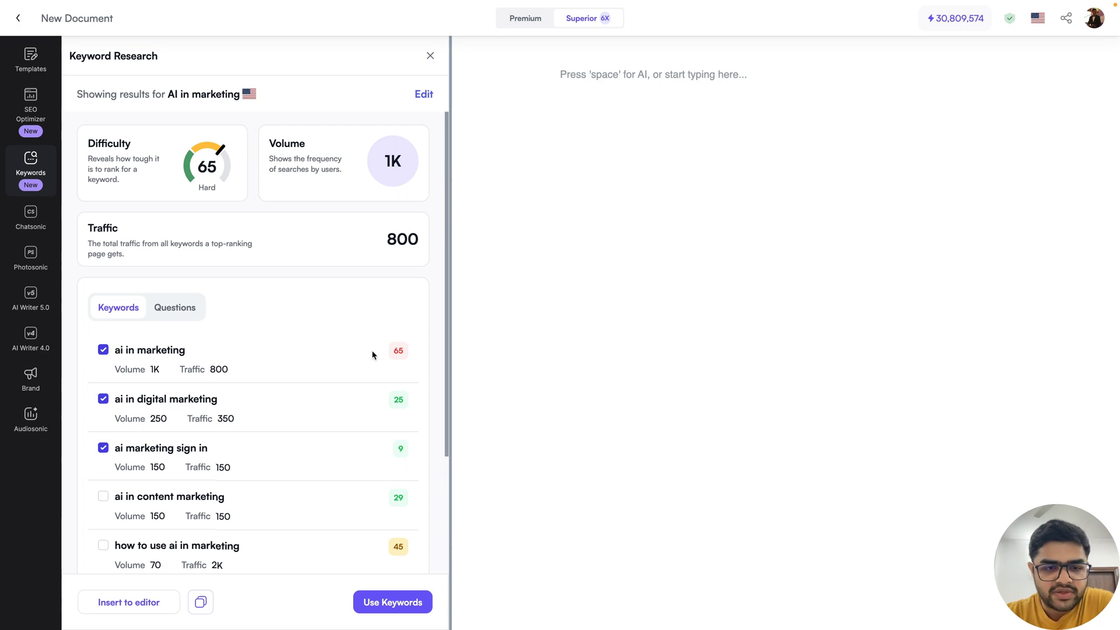
pyautogui.scroll(-3, 372, 349)
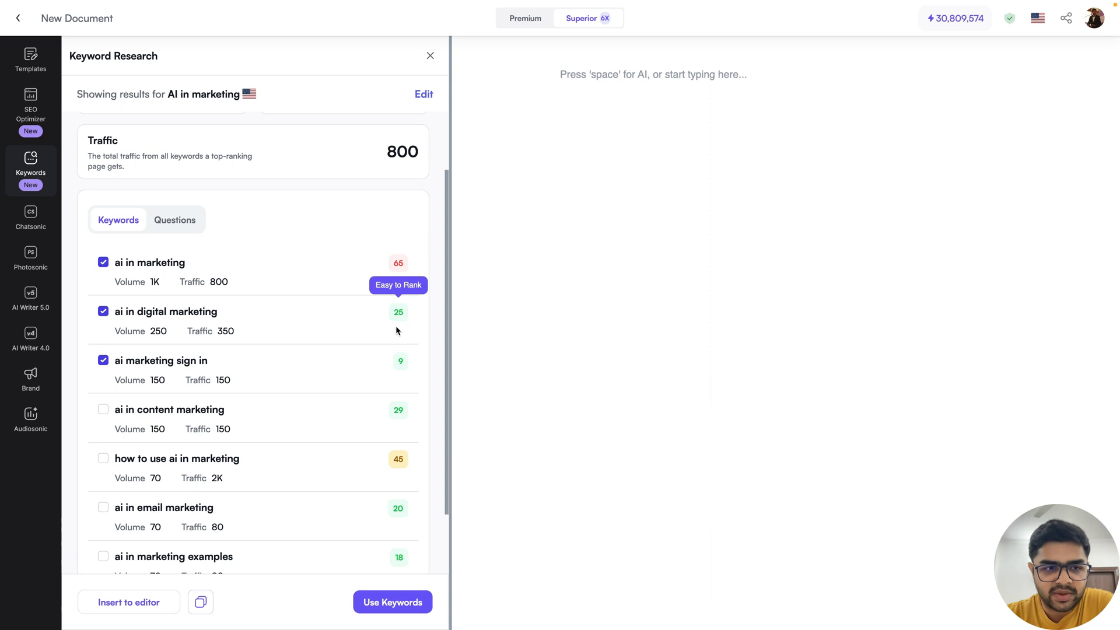
pyautogui.scroll(-1, 389, 341)
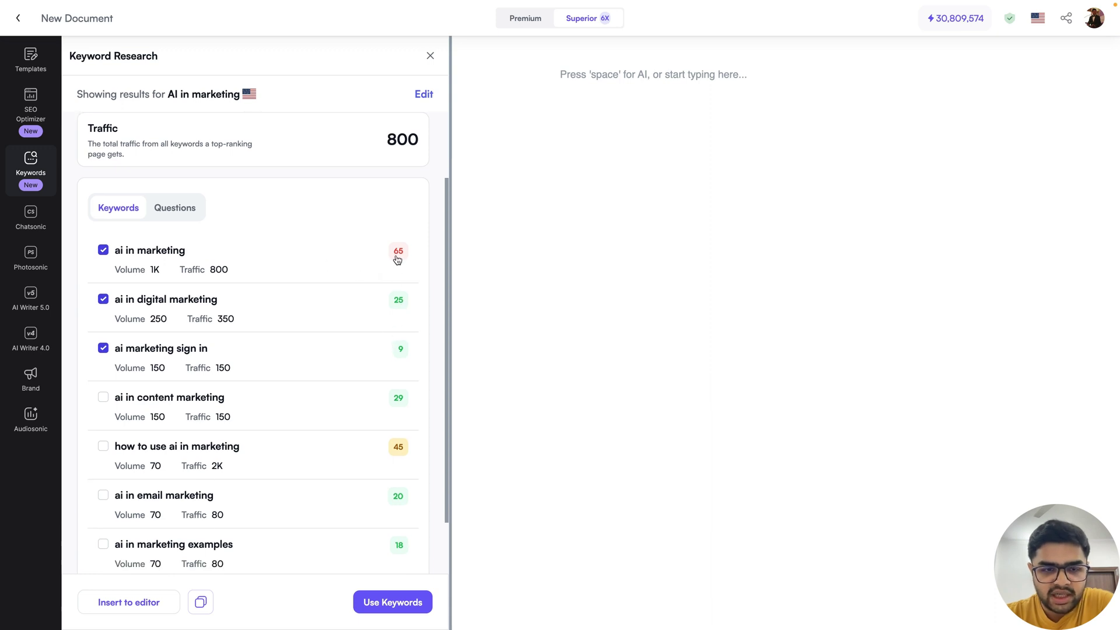
pyautogui.moveTo(402, 255)
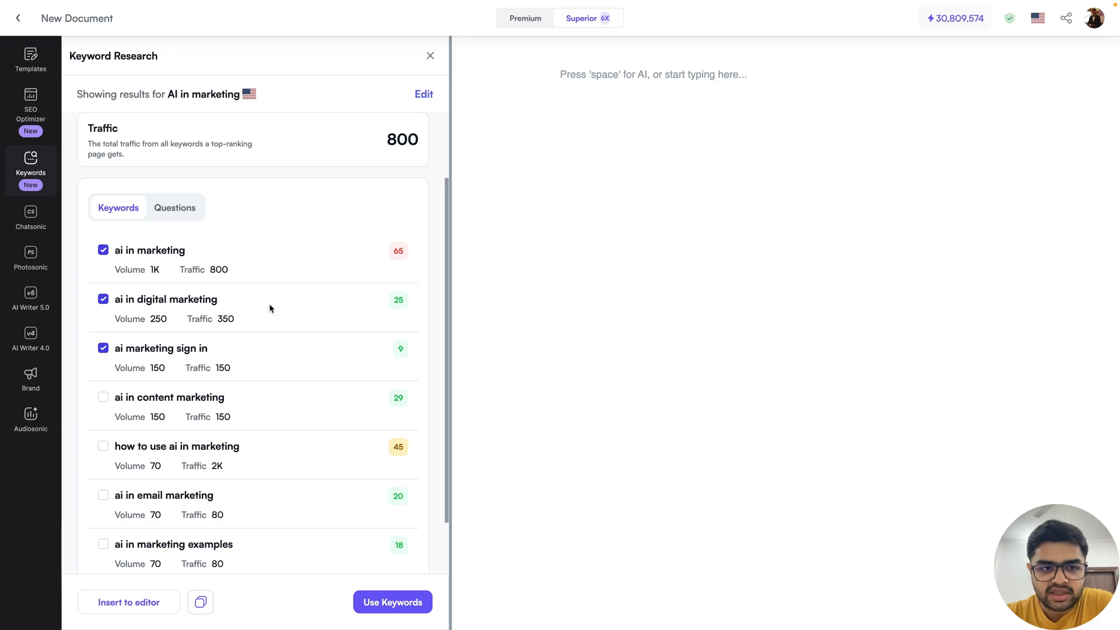
pyautogui.moveTo(400, 304)
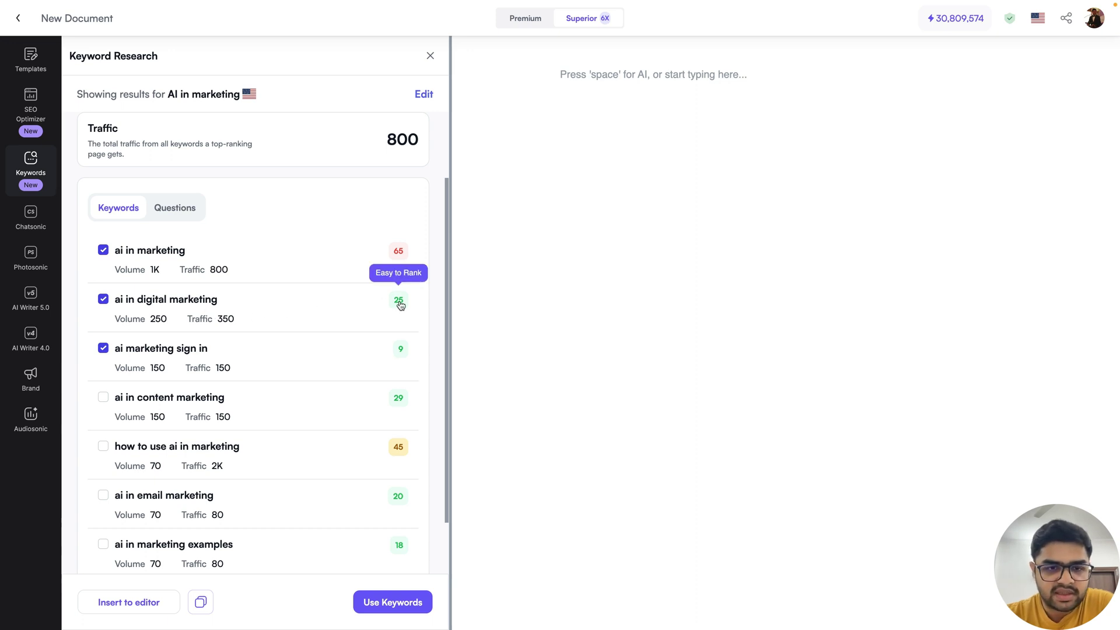
# Compare the suggested questions about AI in marketing and their search volumes with the suggested keywords.
pyautogui.click(181, 209)
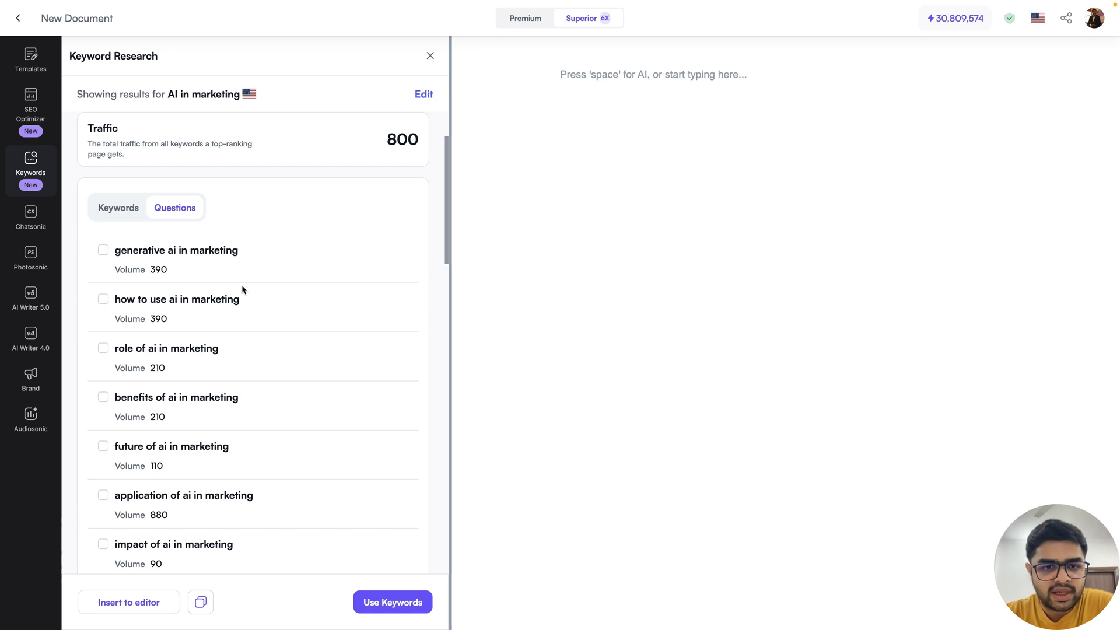
pyautogui.scroll(2, 241, 284)
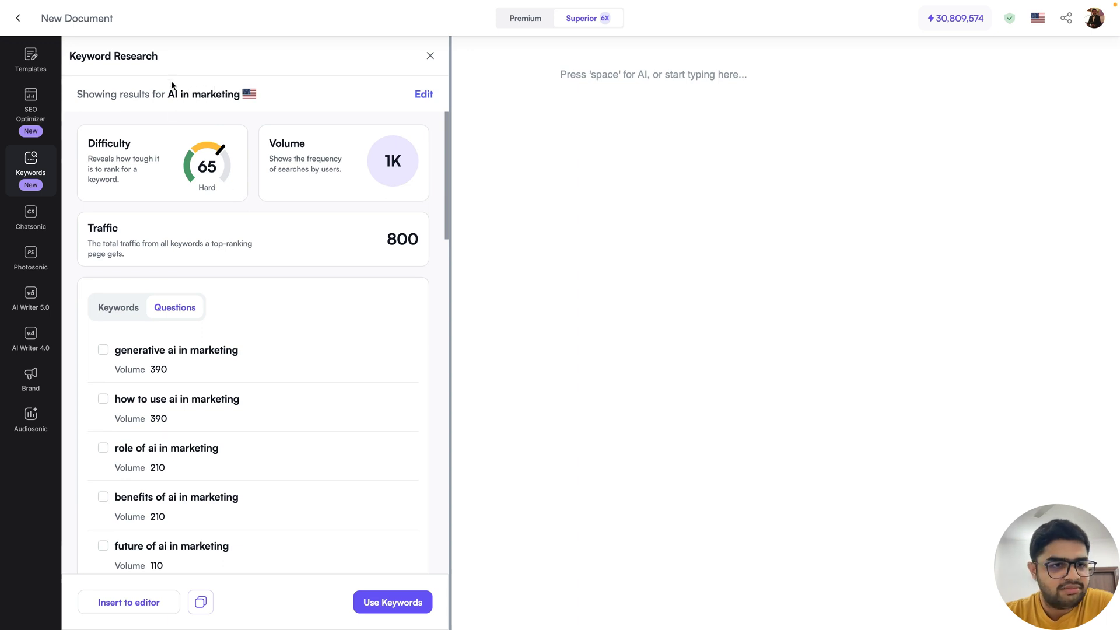
pyautogui.click(123, 308)
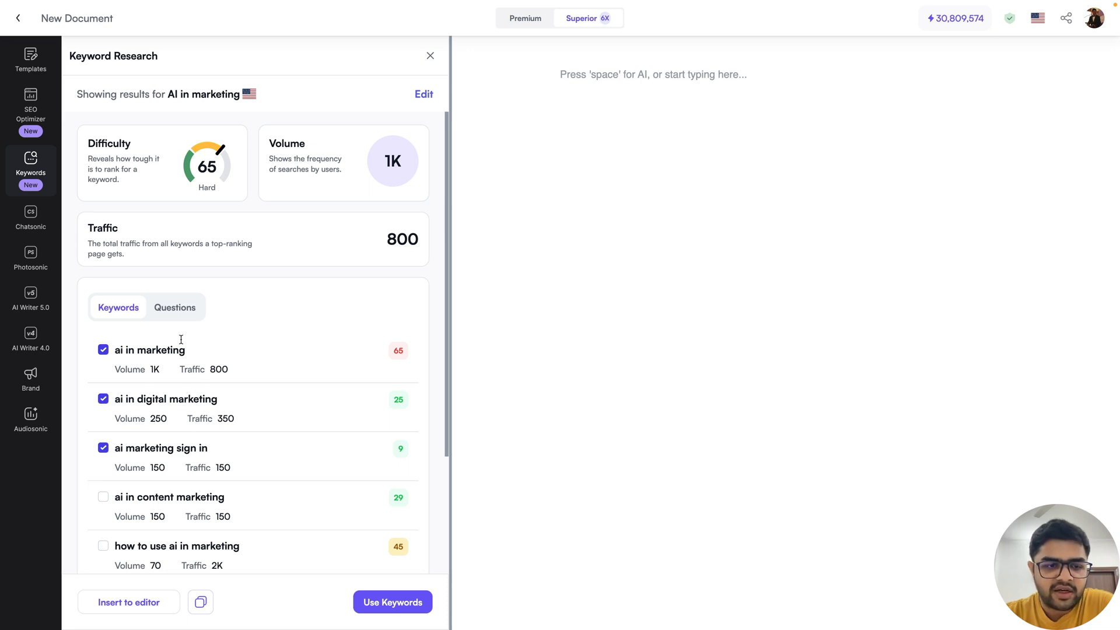
pyautogui.scroll(-3, 182, 347)
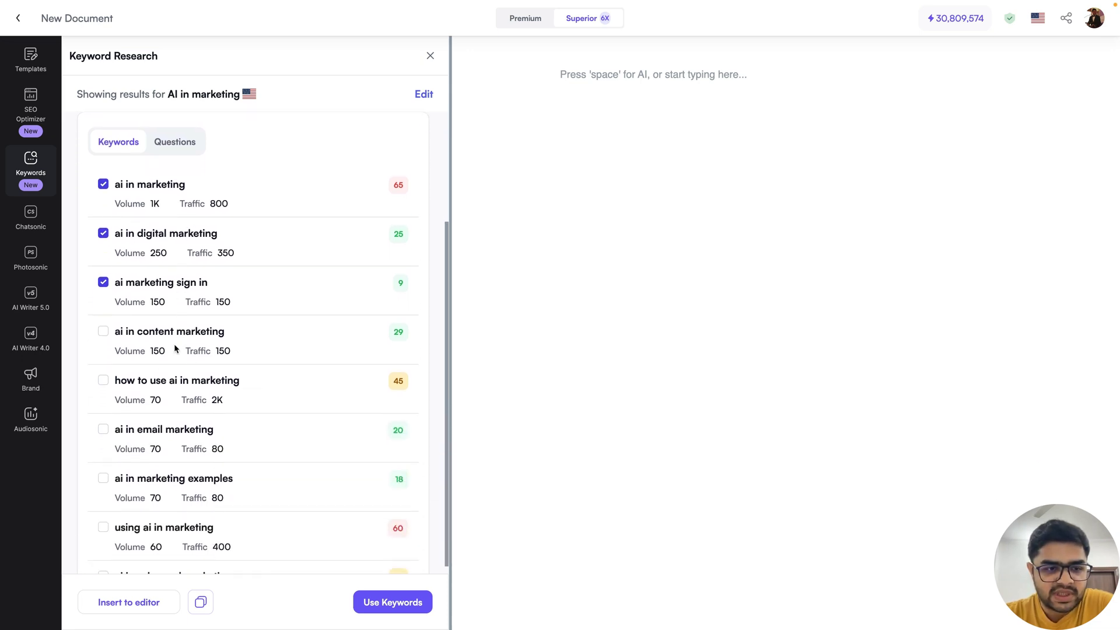
pyautogui.scroll(-1, 175, 349)
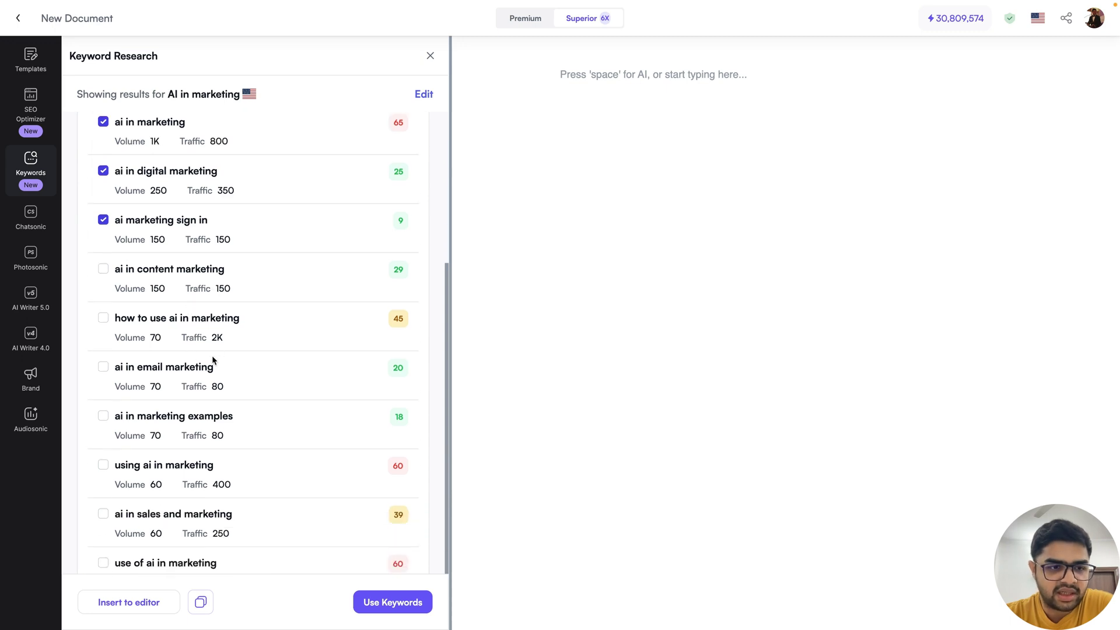
pyautogui.scroll(-1, 251, 350)
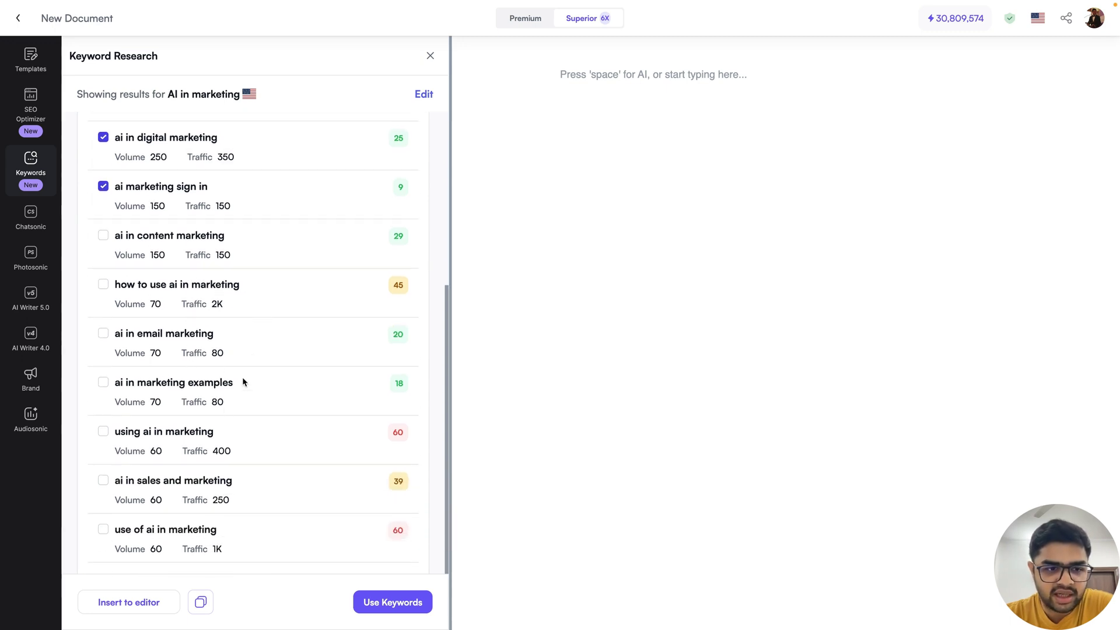
pyautogui.scroll(5, 216, 277)
pyautogui.click(184, 315)
pyautogui.scroll(-3, 254, 336)
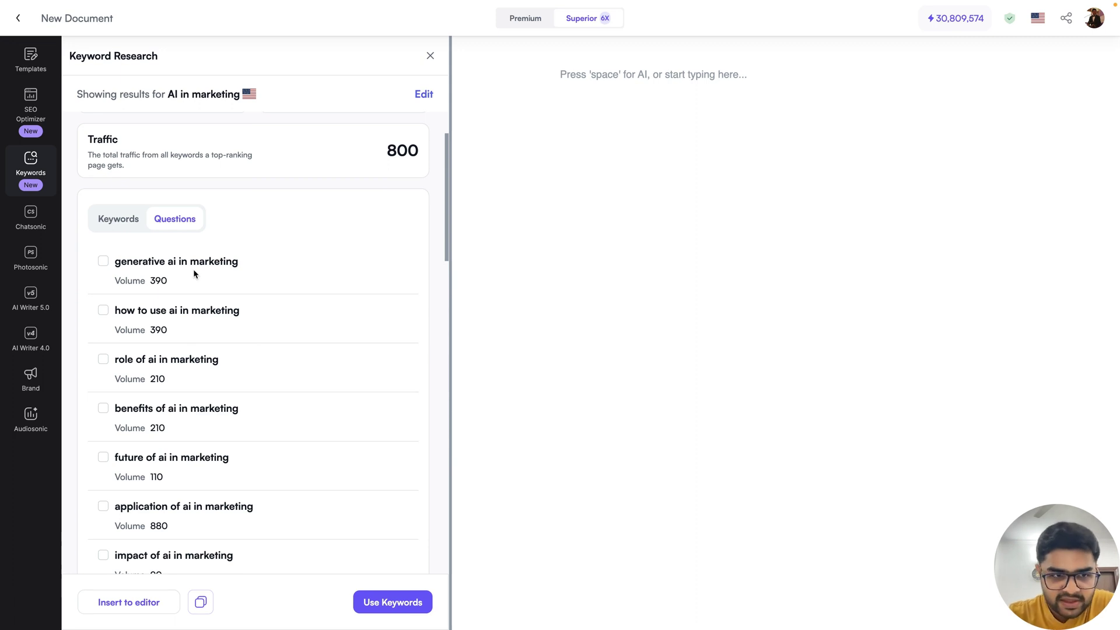
pyautogui.scroll(-3, 223, 332)
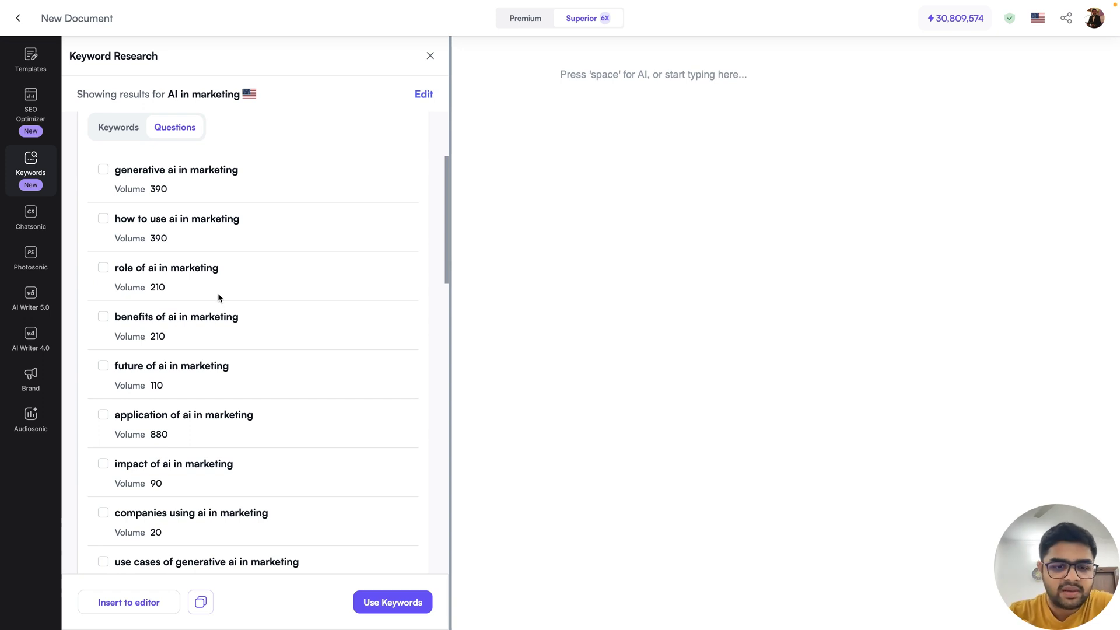
# Replace "ai marketing sign in" with "ai in content marketing" in the selection of suggested keywords.
pyautogui.click(131, 127)
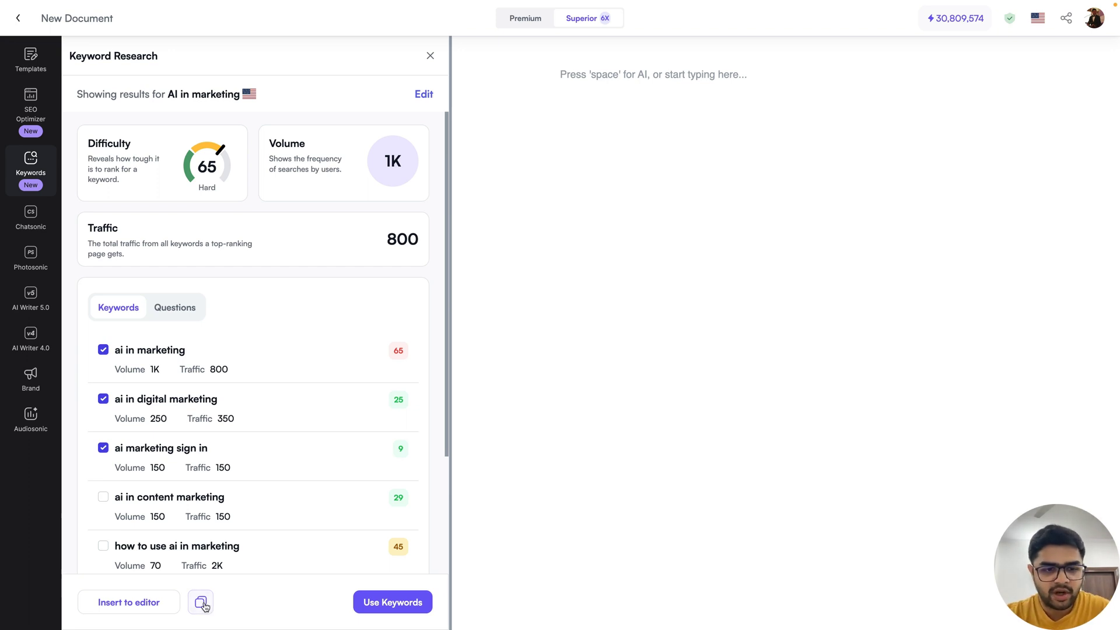
pyautogui.scroll(-2, 249, 392)
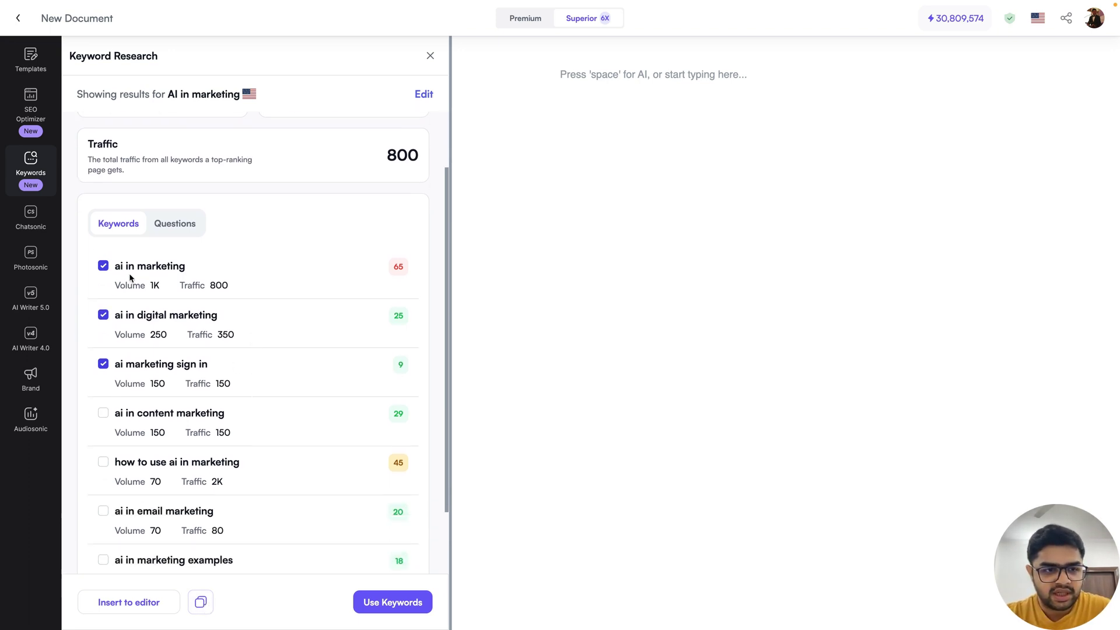
pyautogui.click(103, 364)
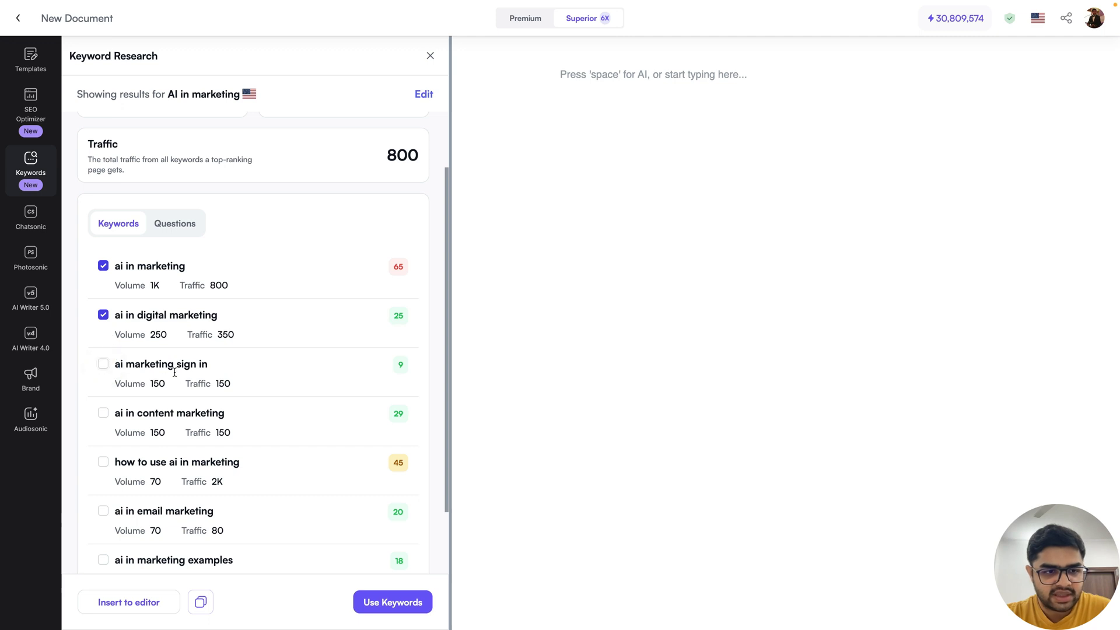
pyautogui.scroll(-1, 103, 365)
pyautogui.click(102, 358)
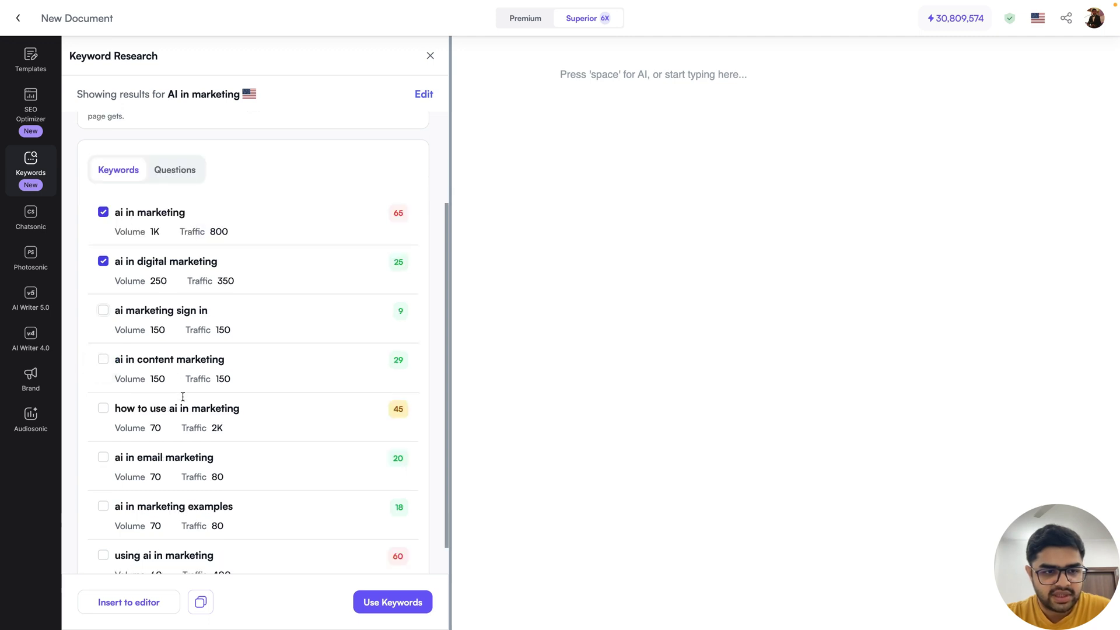
pyautogui.scroll(1, 189, 399)
# Copy the selected keywords, paste them into the document and undo the paste.
pyautogui.click(206, 605)
pyautogui.click(675, 133)
pyautogui.write('ai in marketing, ai in digital marketing, ai in content marketing')
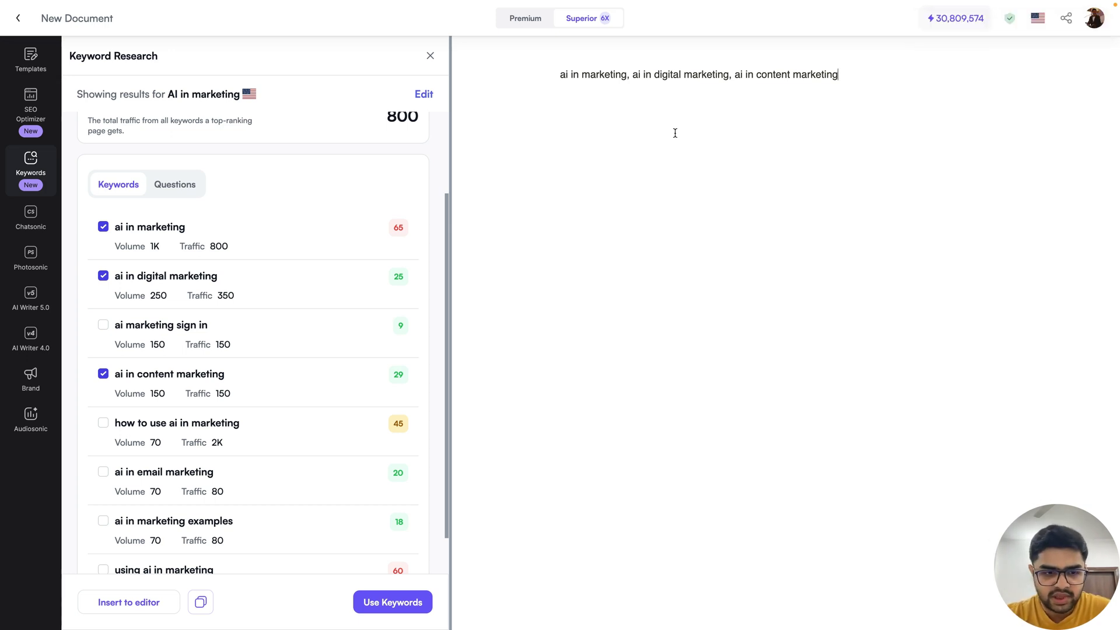
pyautogui.hotkey('ctrl', 'z')
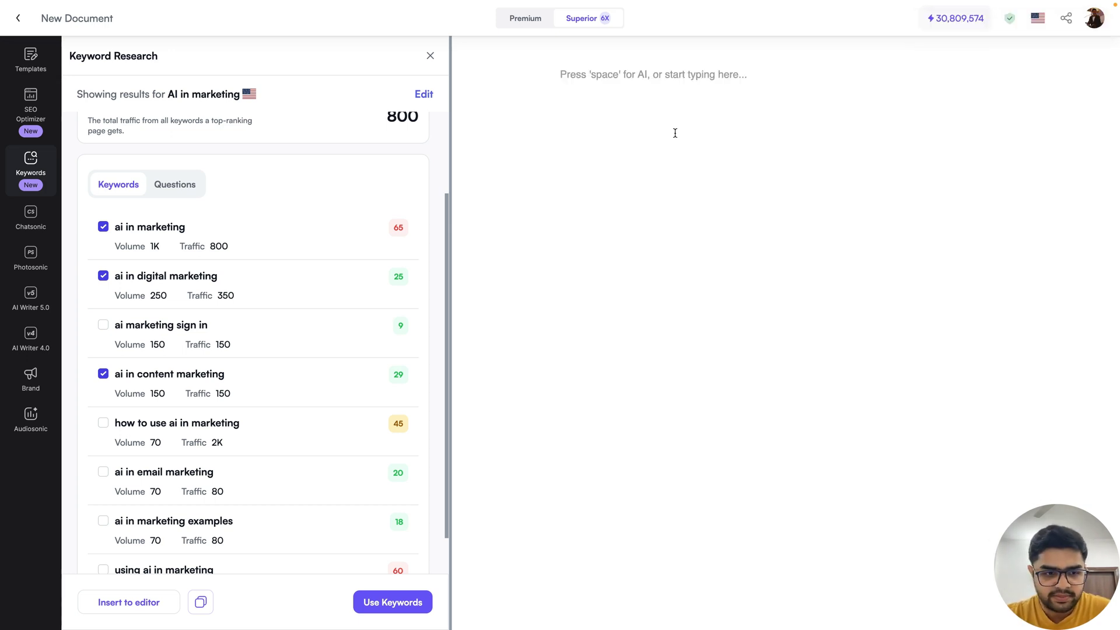
# Insert the three selected keywords directly into the document from the keyword research results.
pyautogui.click(151, 600)
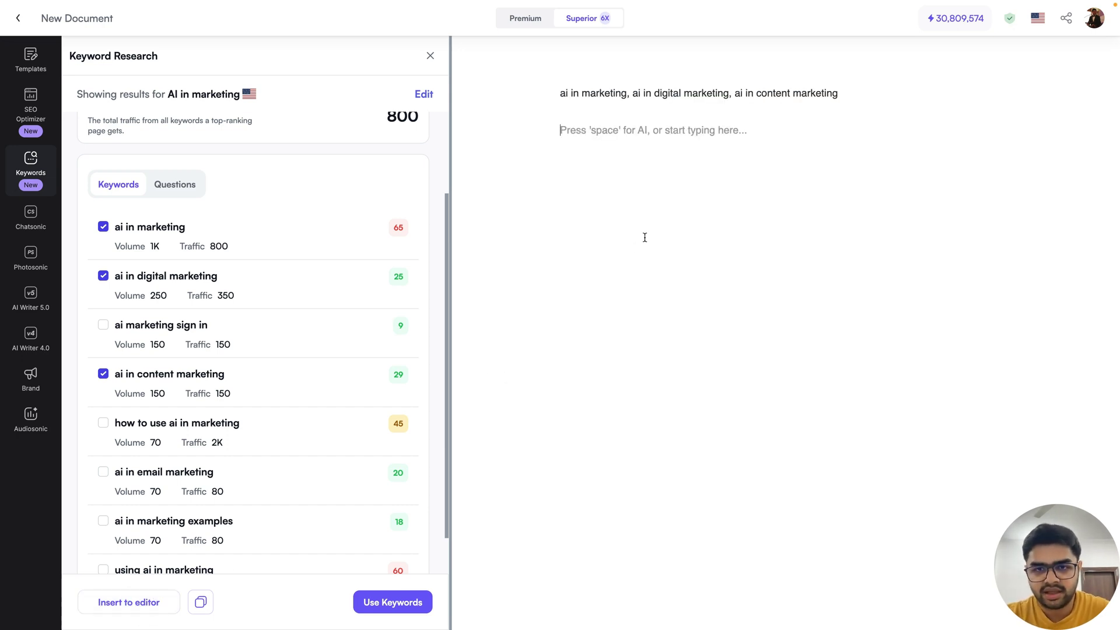
pyautogui.hotkey('ctrl', 'z')
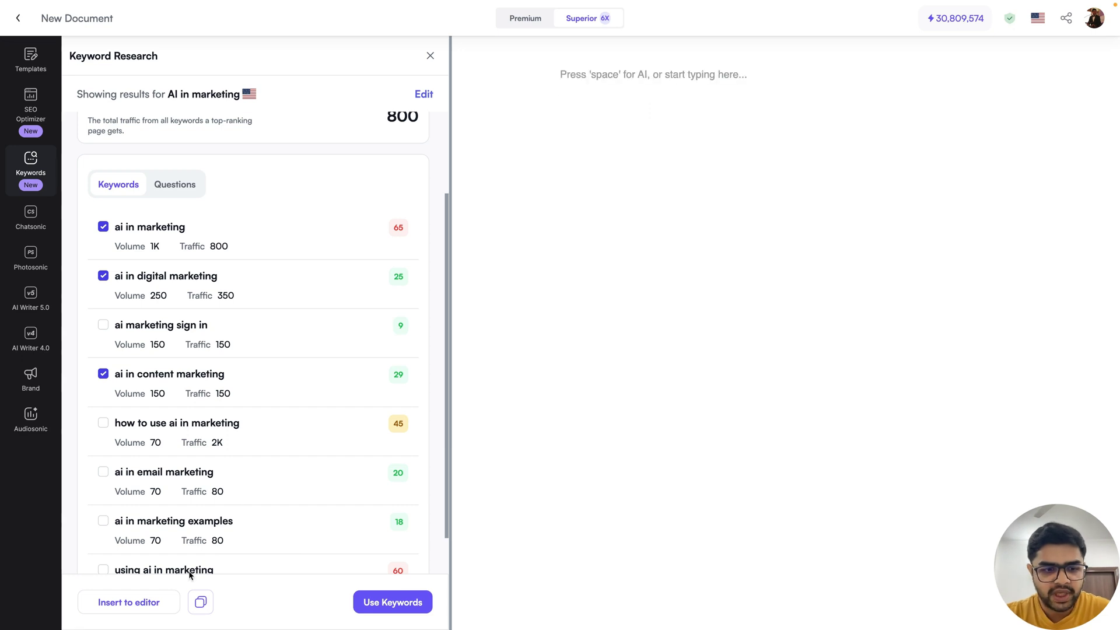
pyautogui.click(159, 606)
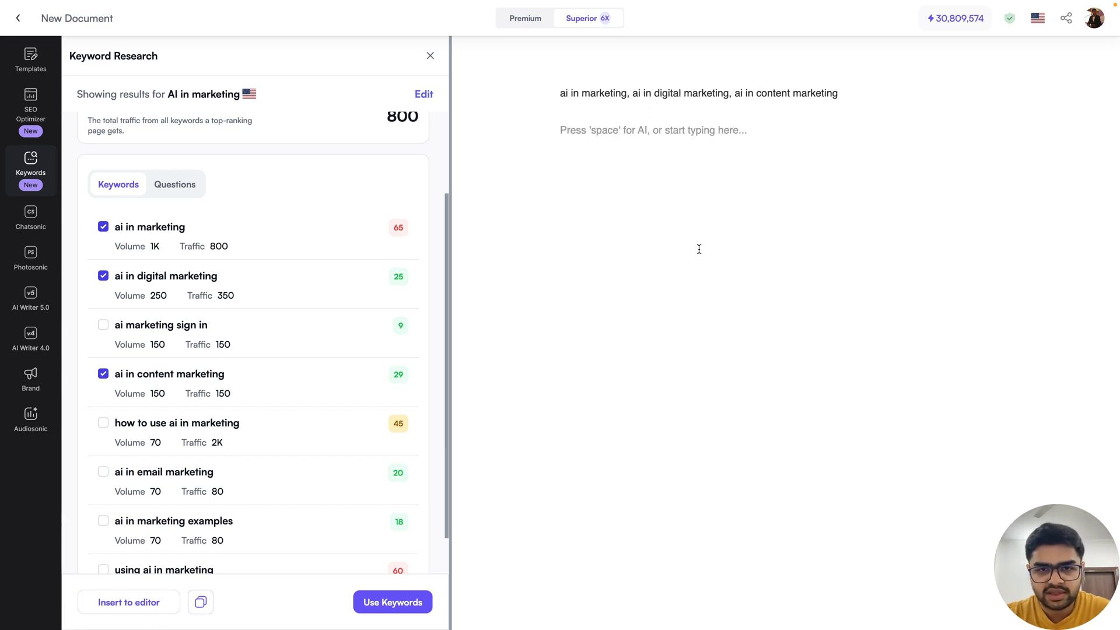
# Ask the AI to write a paragraph using the inserted keywords, and clear the document of the generated text.
pyautogui.moveTo(839, 93); pyautogui.dragTo(557, 92)
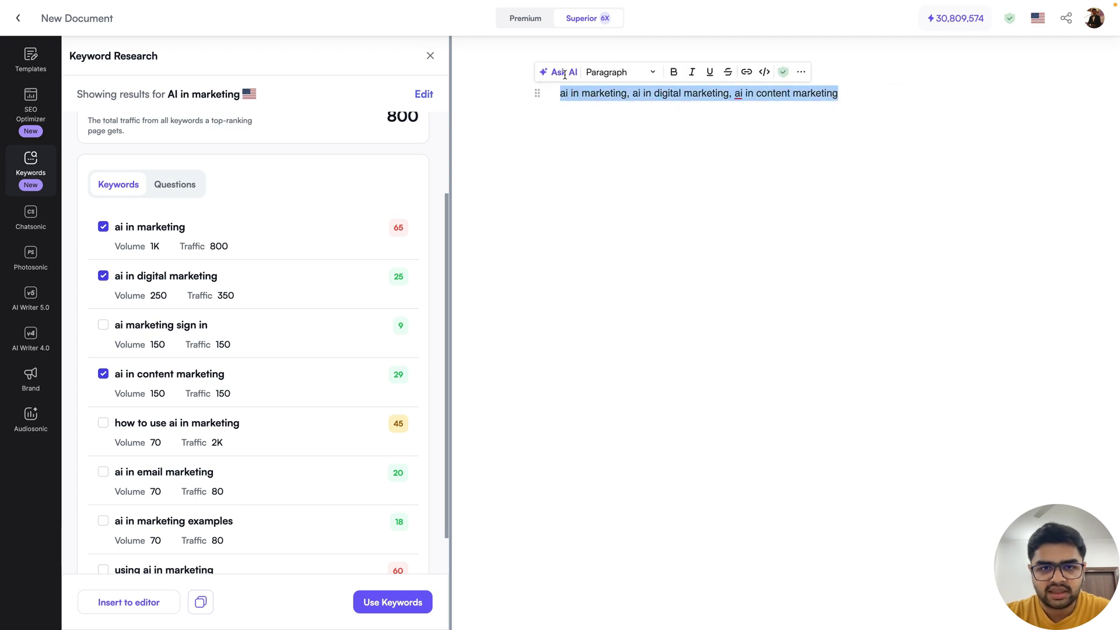
pyautogui.click(563, 73)
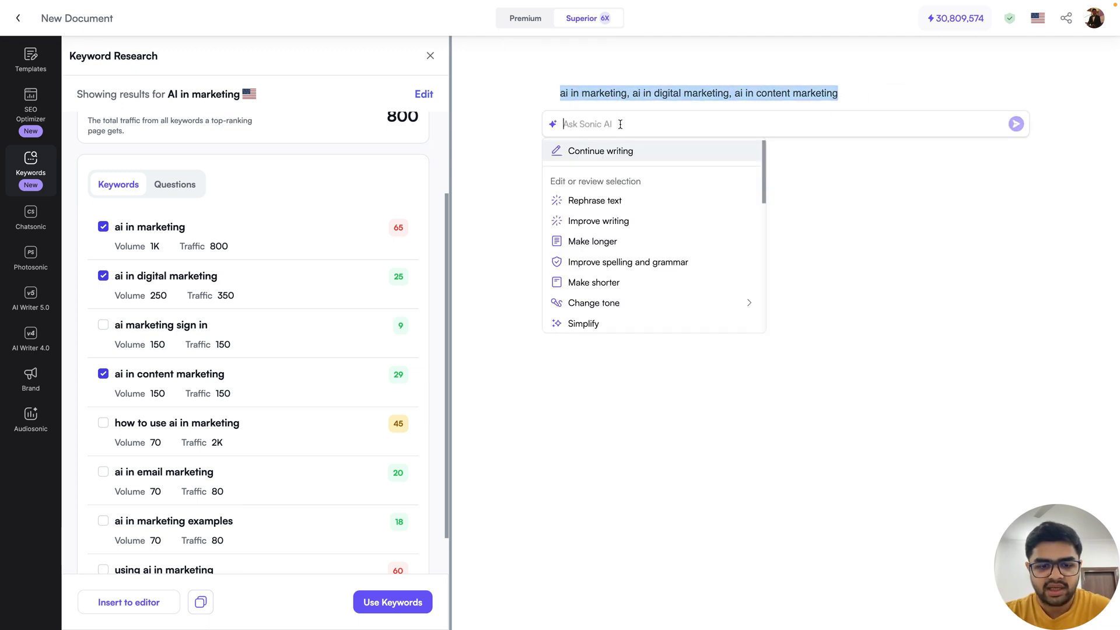
pyautogui.write('write a ')
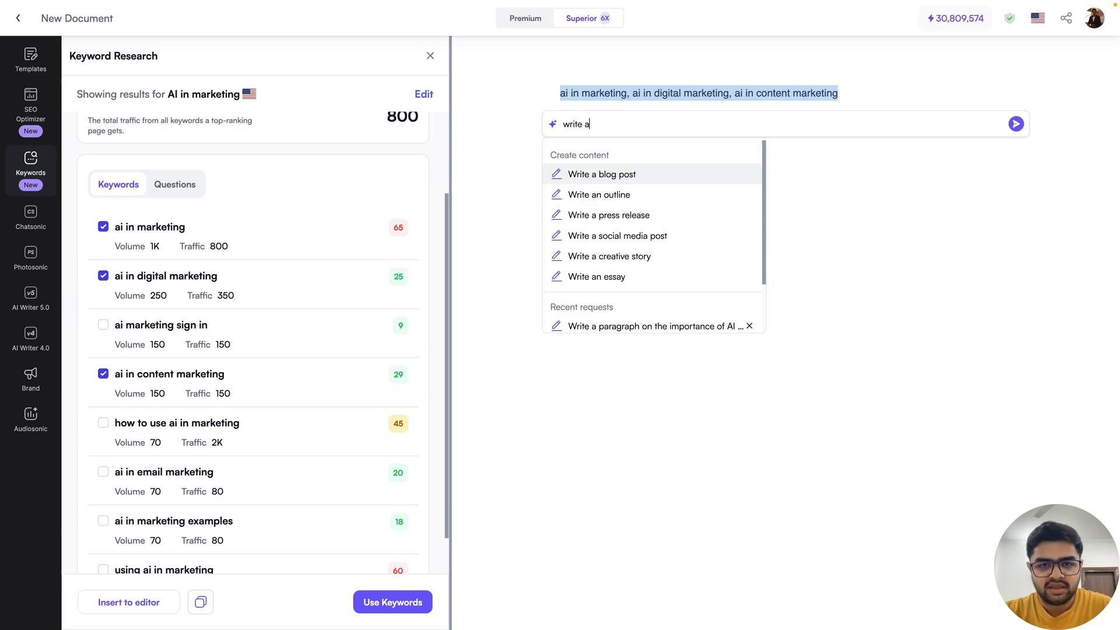
pyautogui.write('pa')
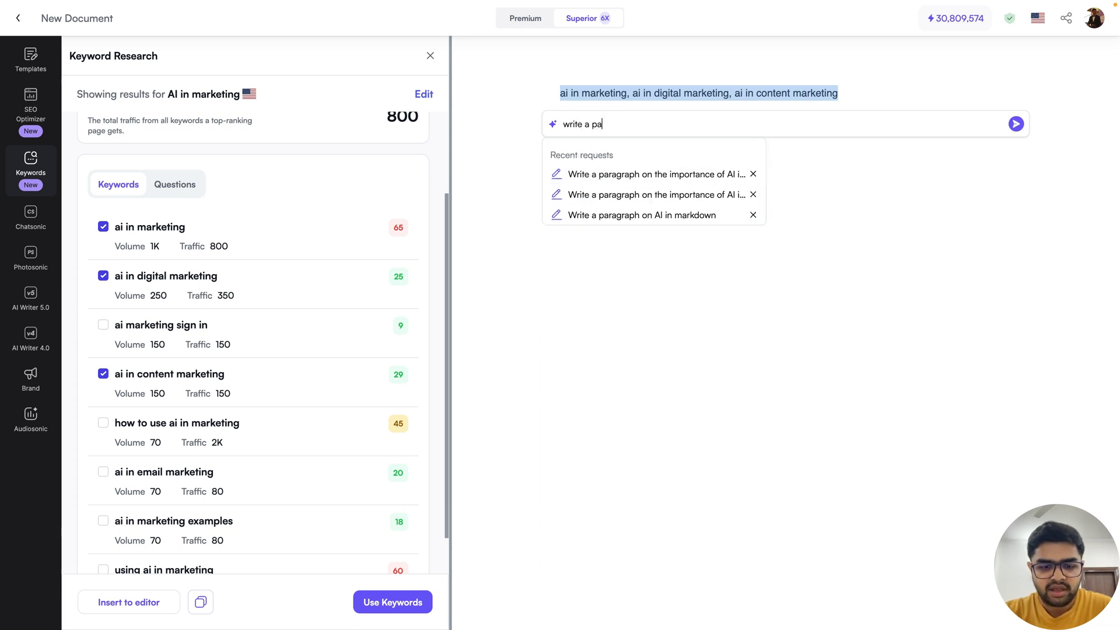
pyautogui.write('ragraph using these k')
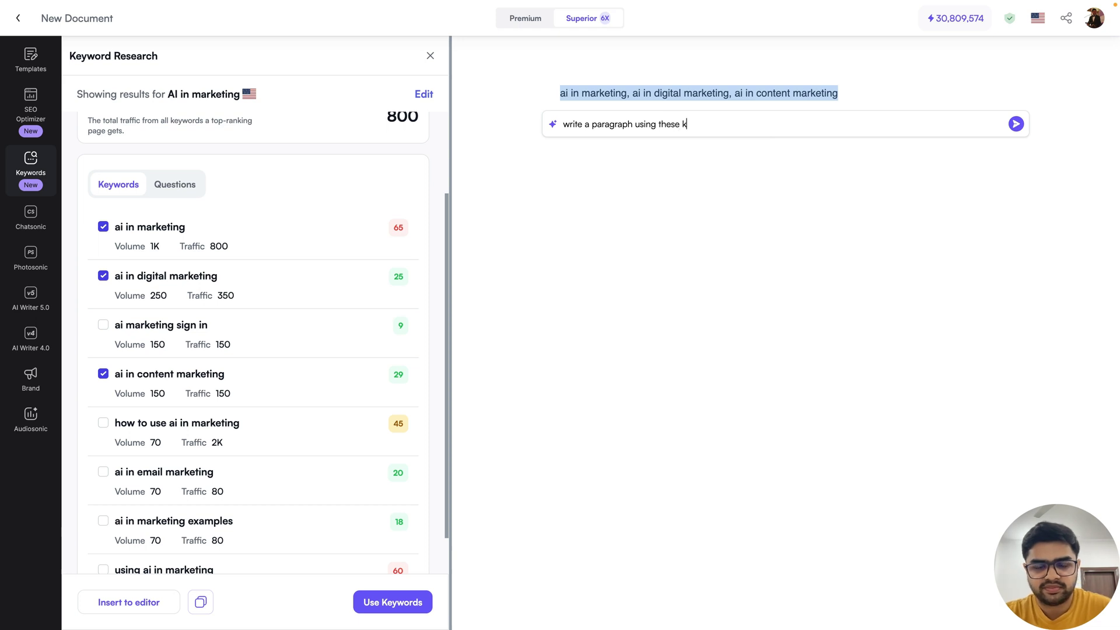
pyautogui.press('Return')
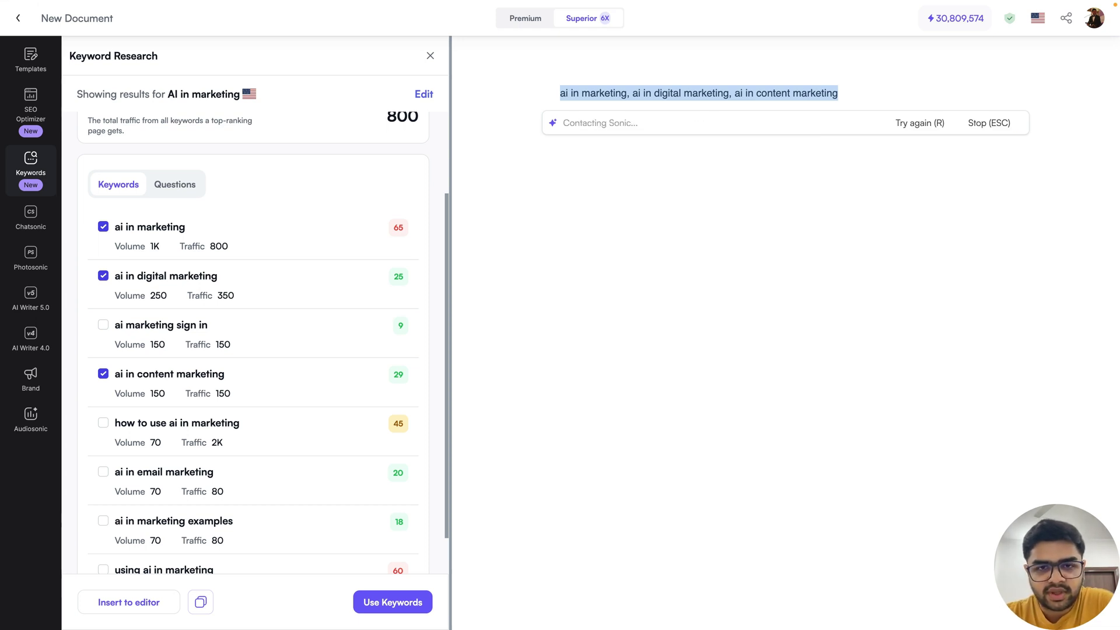
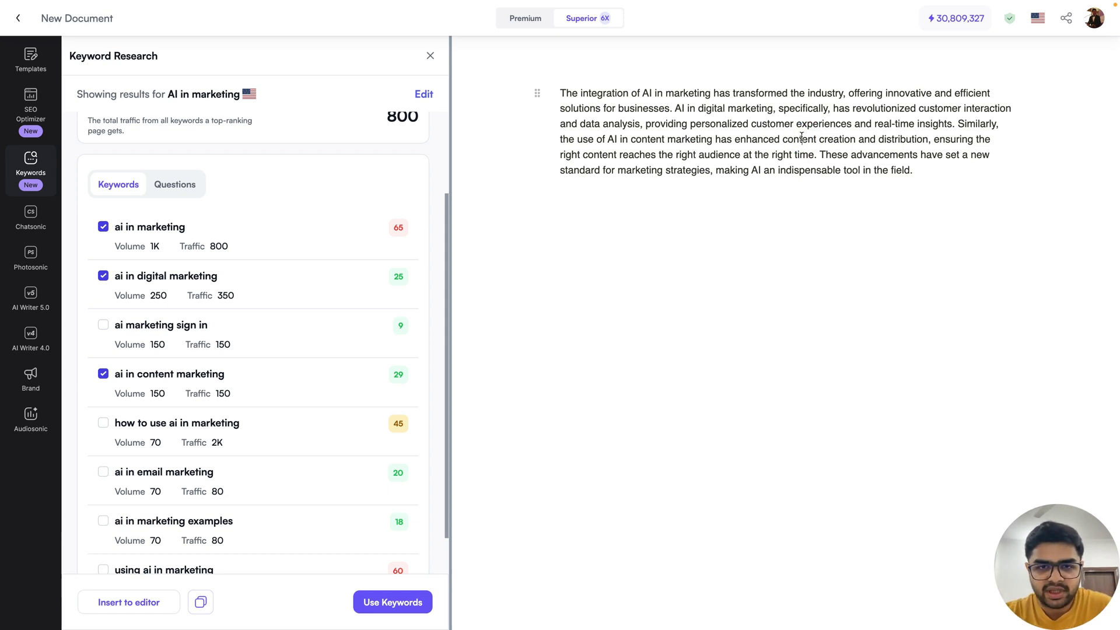
pyautogui.hotkey('ctrl', 'a')
pyautogui.press('BackSpace')
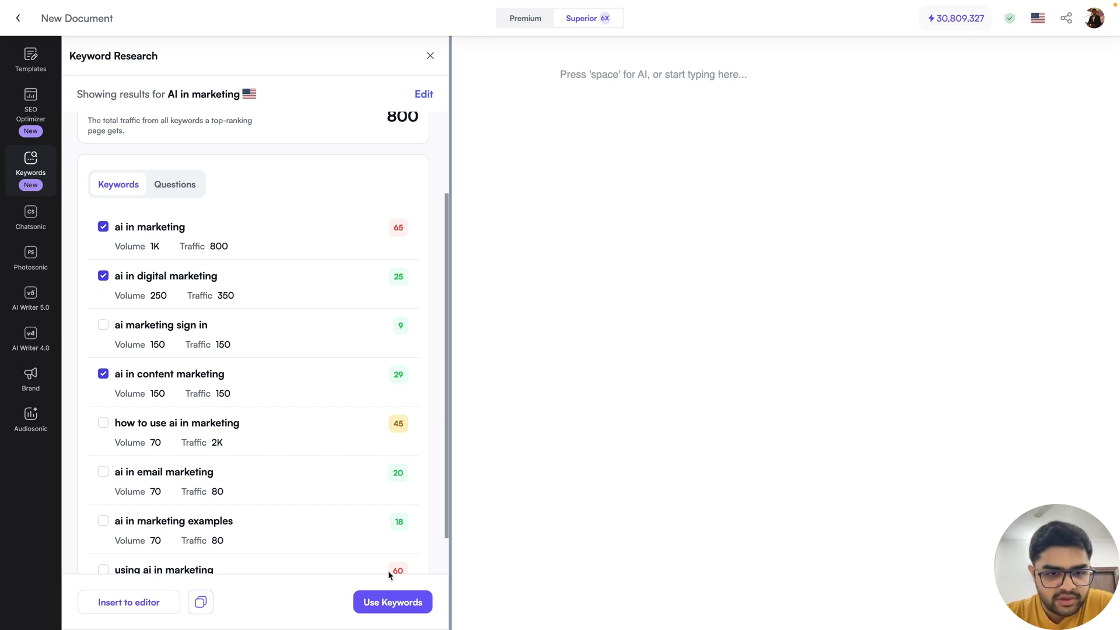
# Use the selected keywords in the AI Article Writer 4.0 template.
pyautogui.click(394, 611)
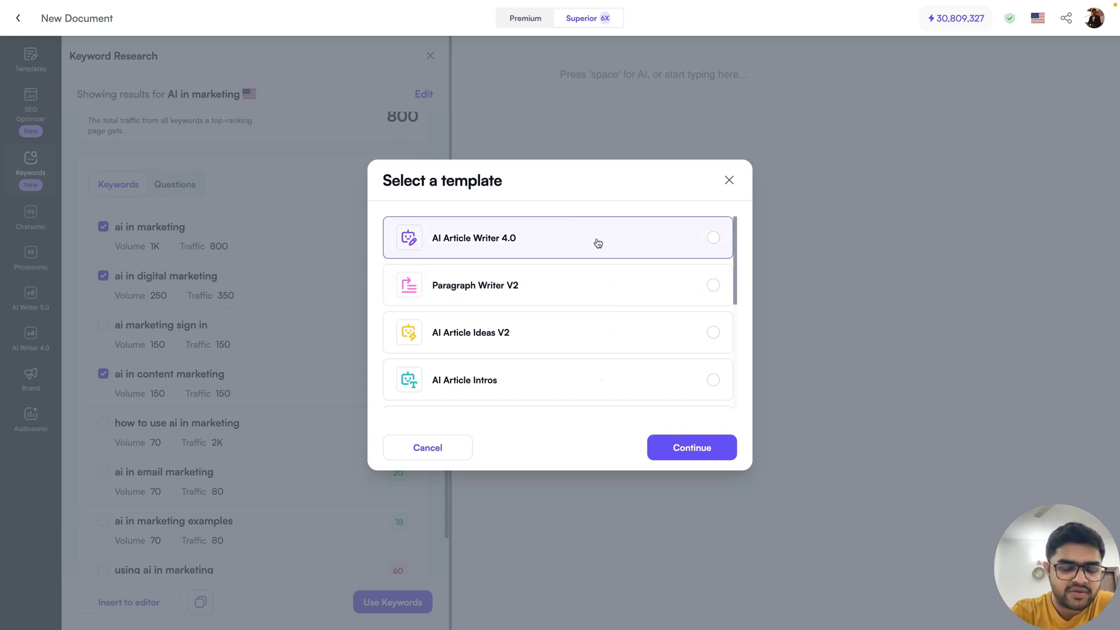
pyautogui.click(639, 245)
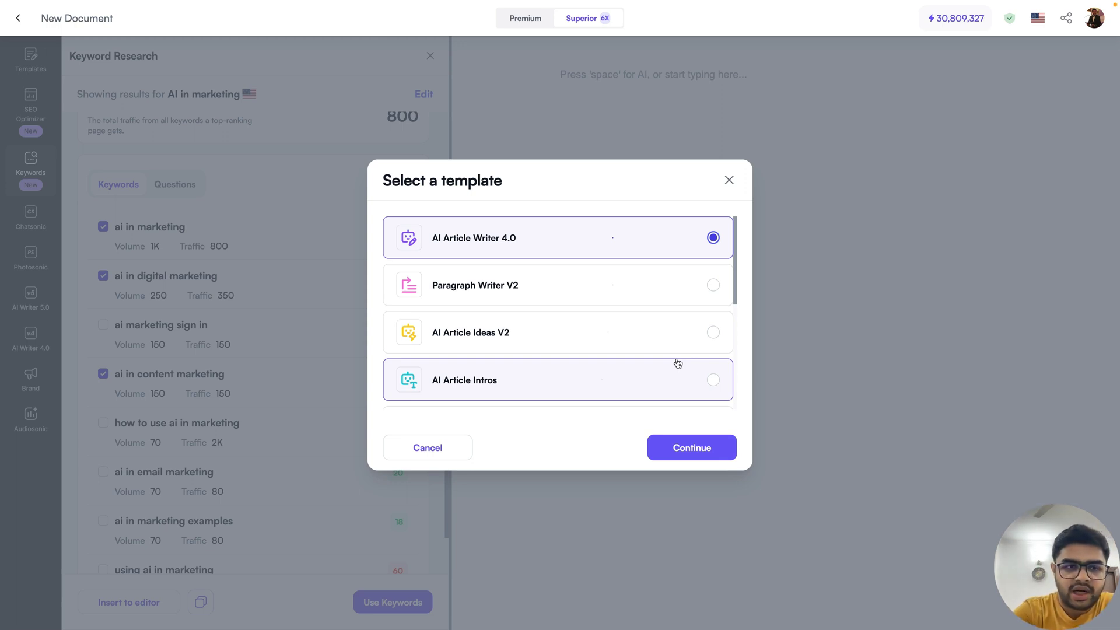
pyautogui.scroll(-4, 653, 321)
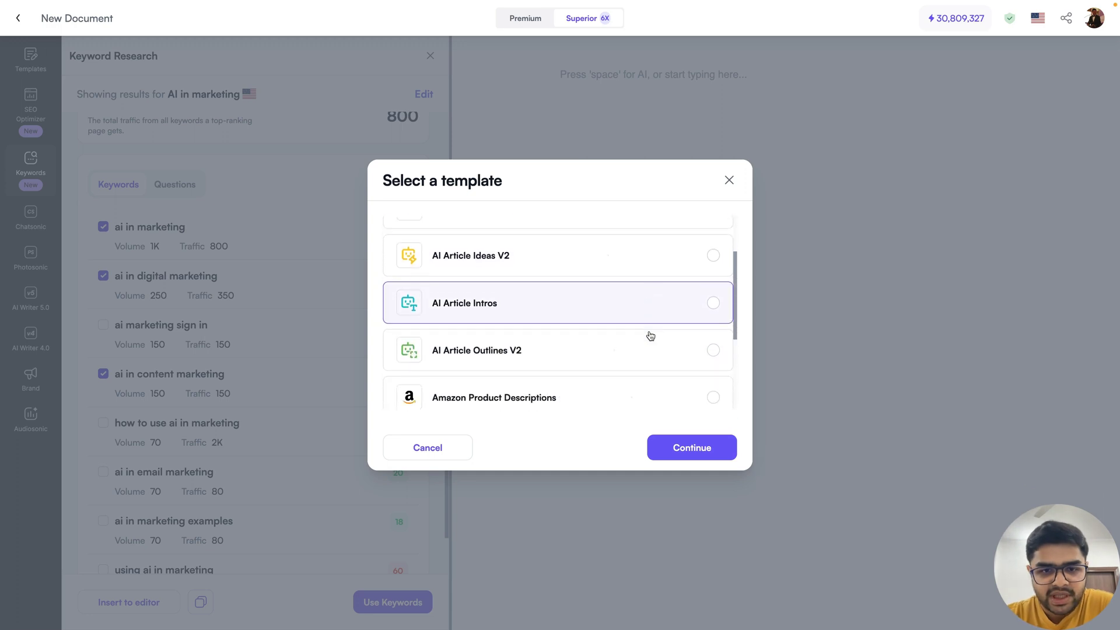
pyautogui.scroll(-1, 649, 336)
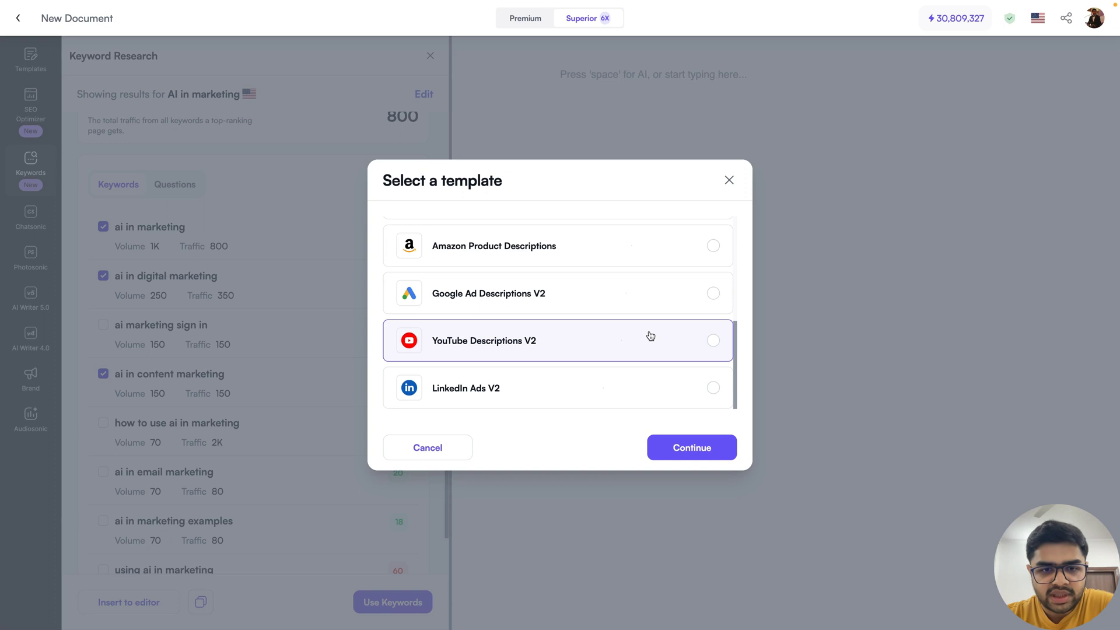
pyautogui.scroll(5, 650, 333)
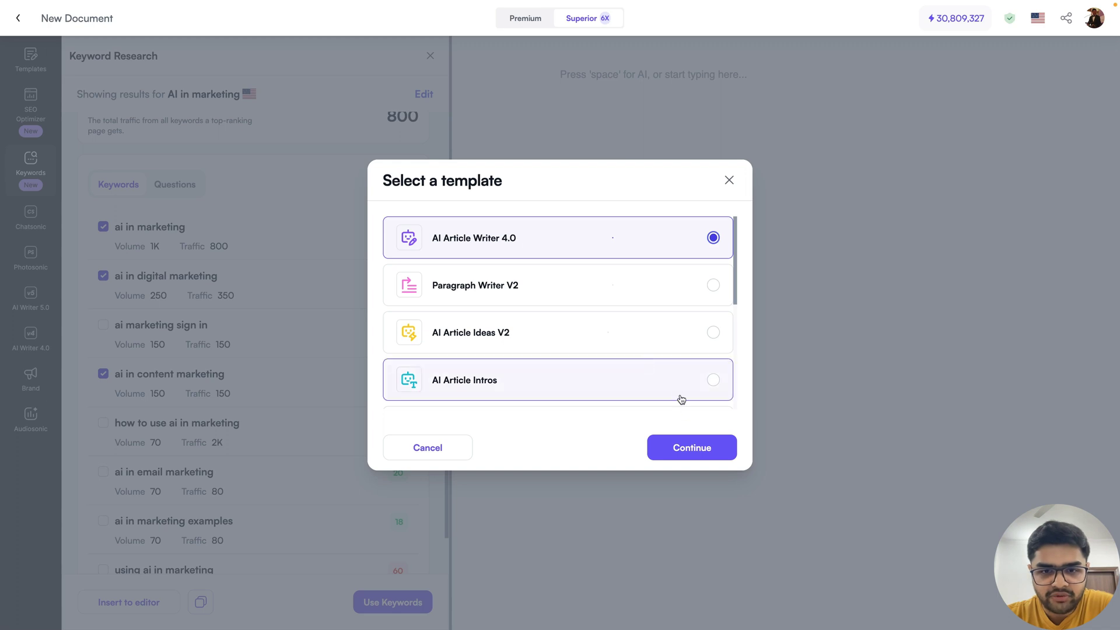
pyautogui.click(700, 449)
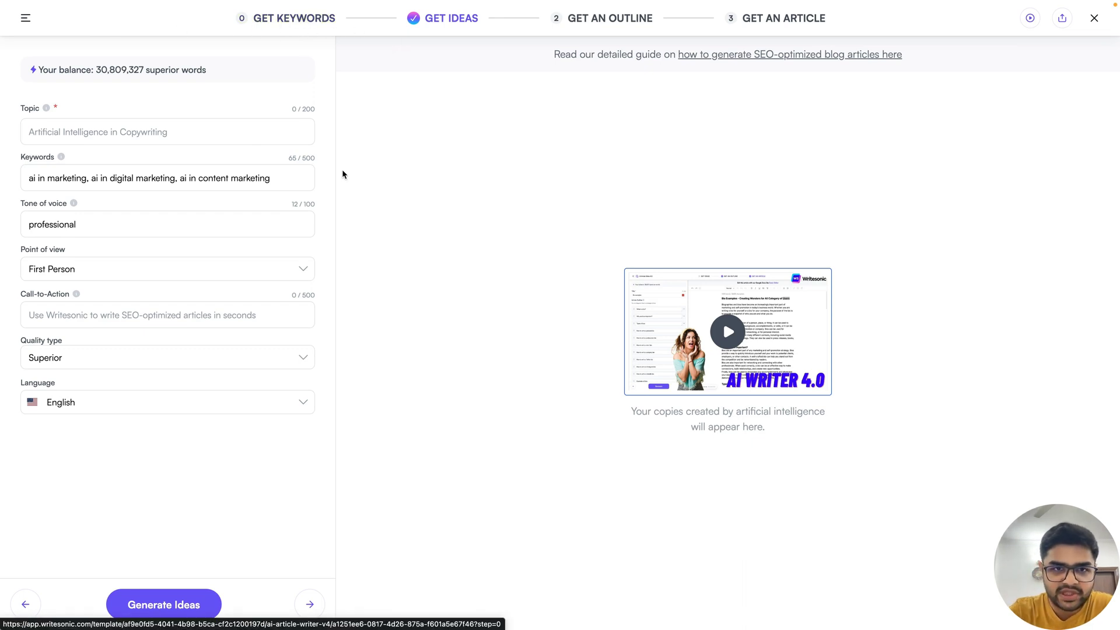
# Set the article topic to "use of AI in marketing" and generate title ideas with the transferred keywords.
pyautogui.moveTo(286, 184); pyautogui.dragTo(3, 181)
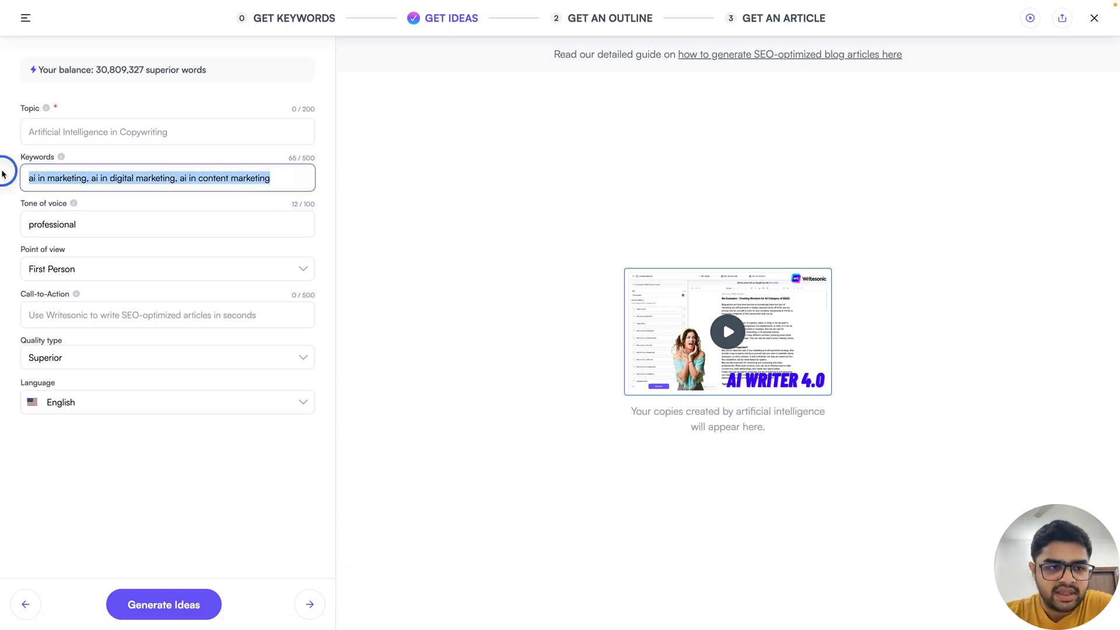
pyautogui.click(190, 177)
pyautogui.click(149, 134)
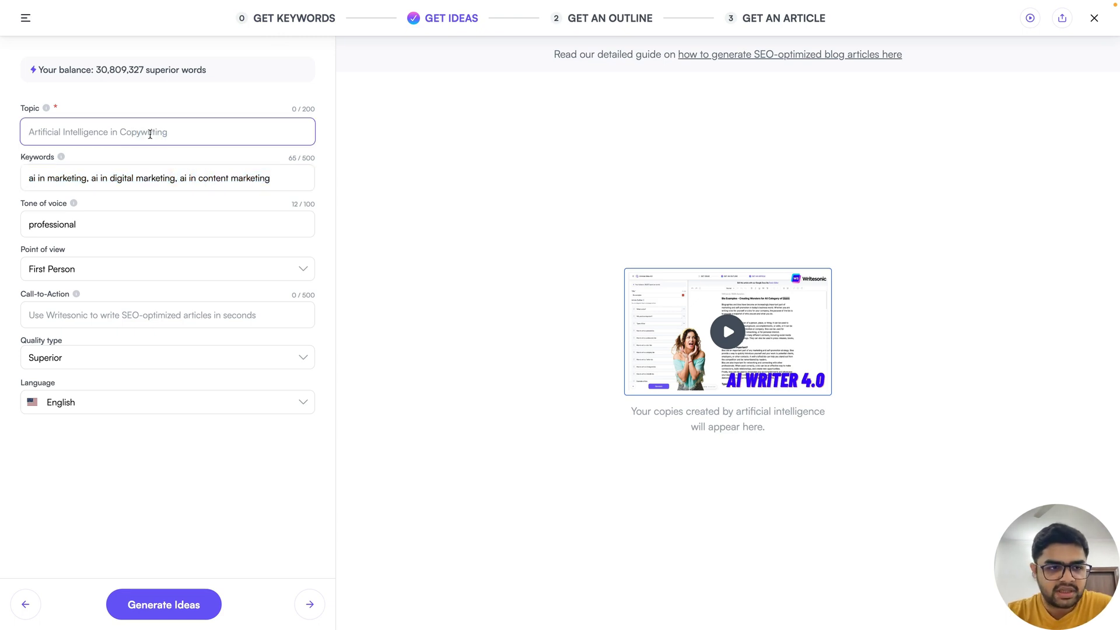
pyautogui.write('use if ai')
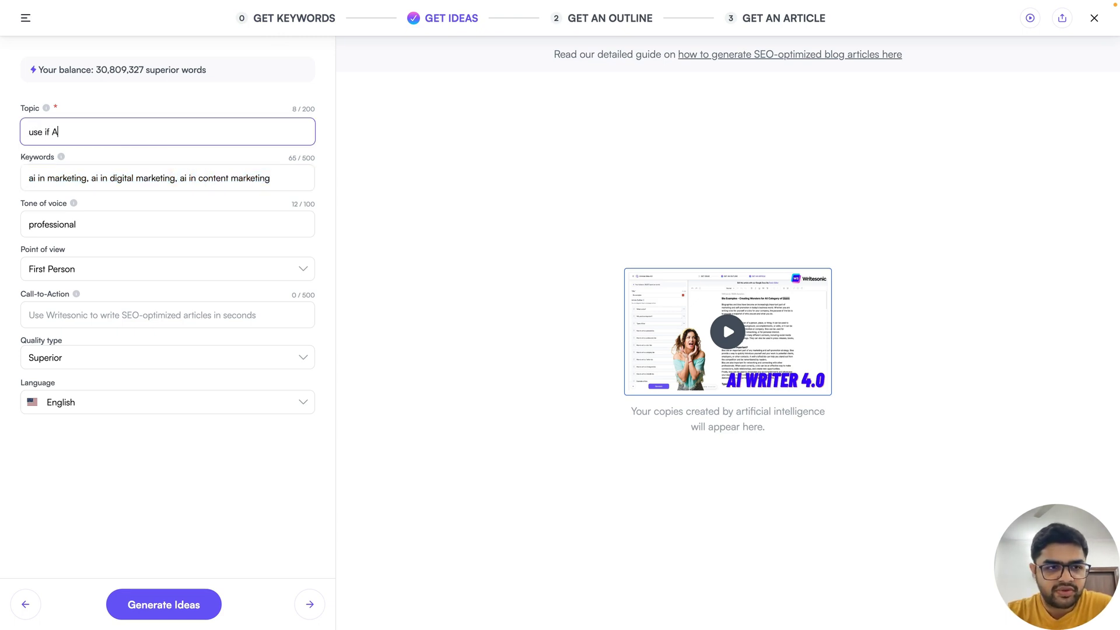
pyautogui.press('BackSpace')
pyautogui.press('BackSpace')
pyautogui.press('BackSpace')
pyautogui.press('BackSpace')
pyautogui.press('BackSpace')
pyautogui.write('o')
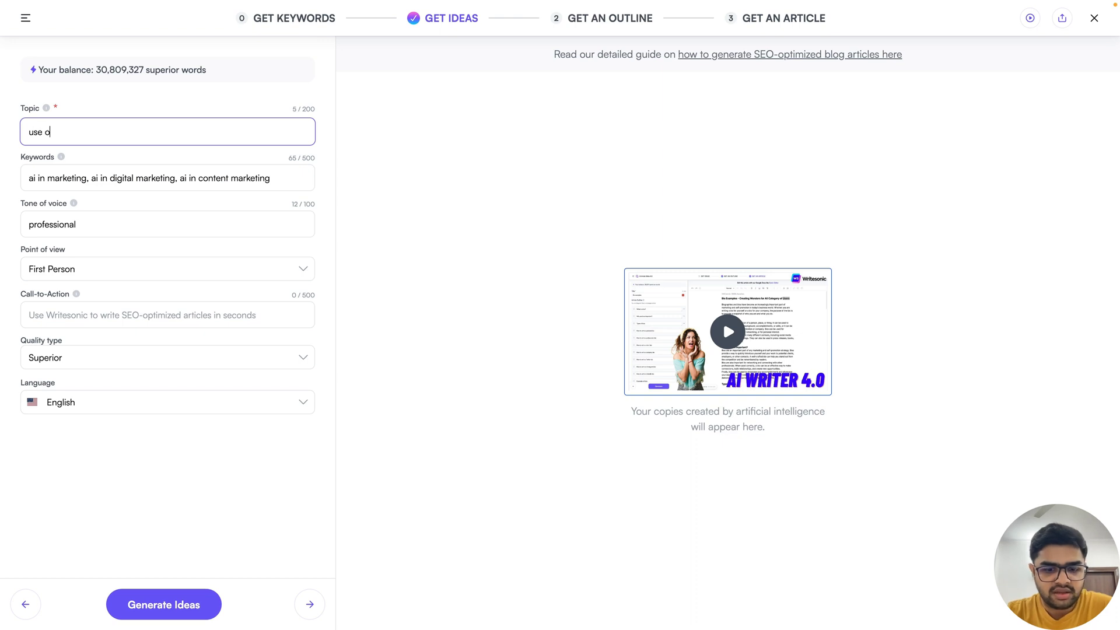
pyautogui.write('f AI in marketing')
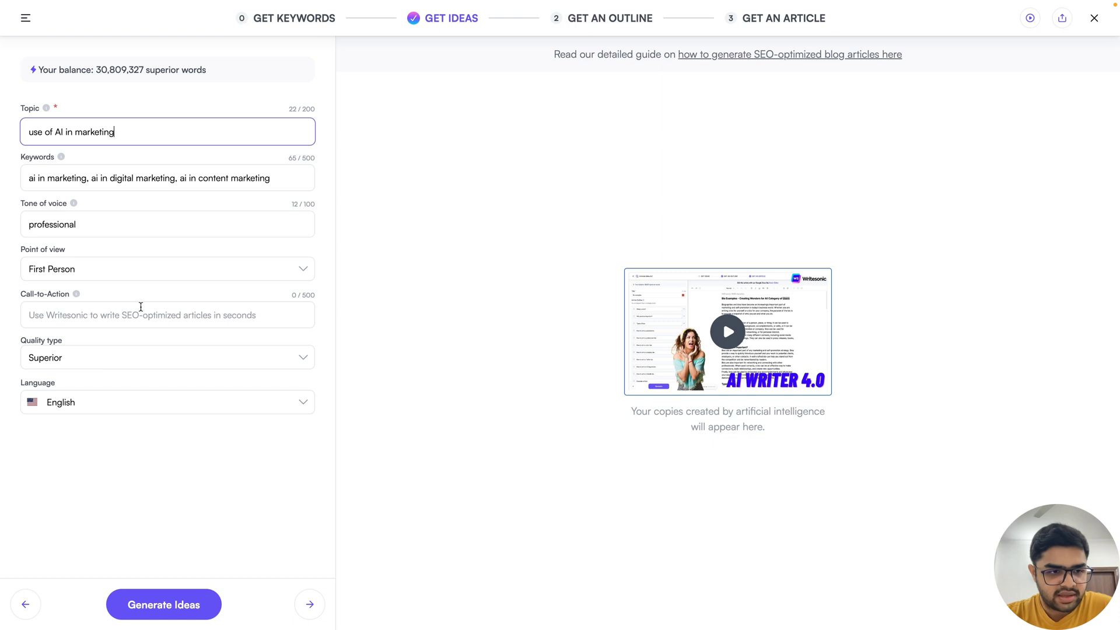
pyautogui.click(185, 612)
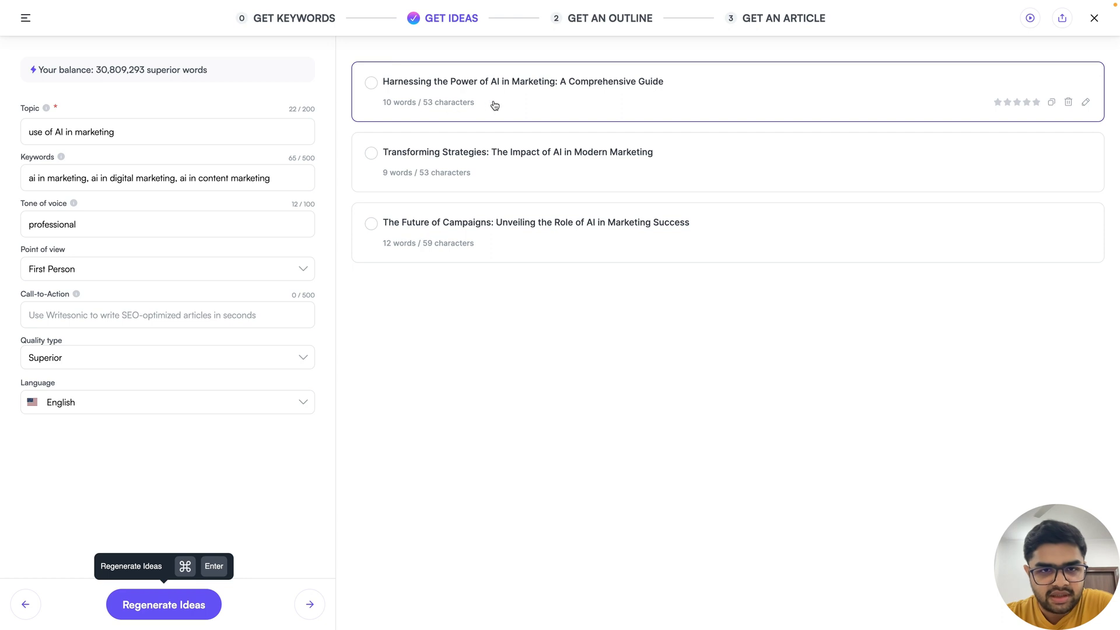
# Choose the idea "Harnessing the Power of AI in Marketing: A Comprehensive Guide" and generate outlines for it.
pyautogui.click(88, 179)
pyautogui.moveTo(88, 178); pyautogui.dragTo(3, 179)
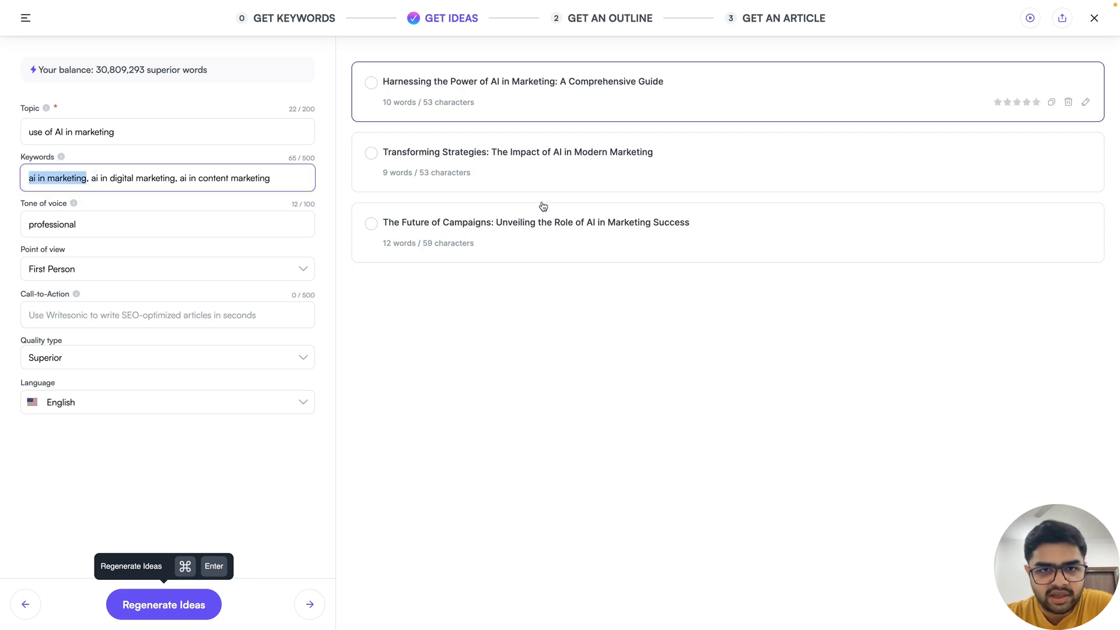
pyautogui.click(525, 157)
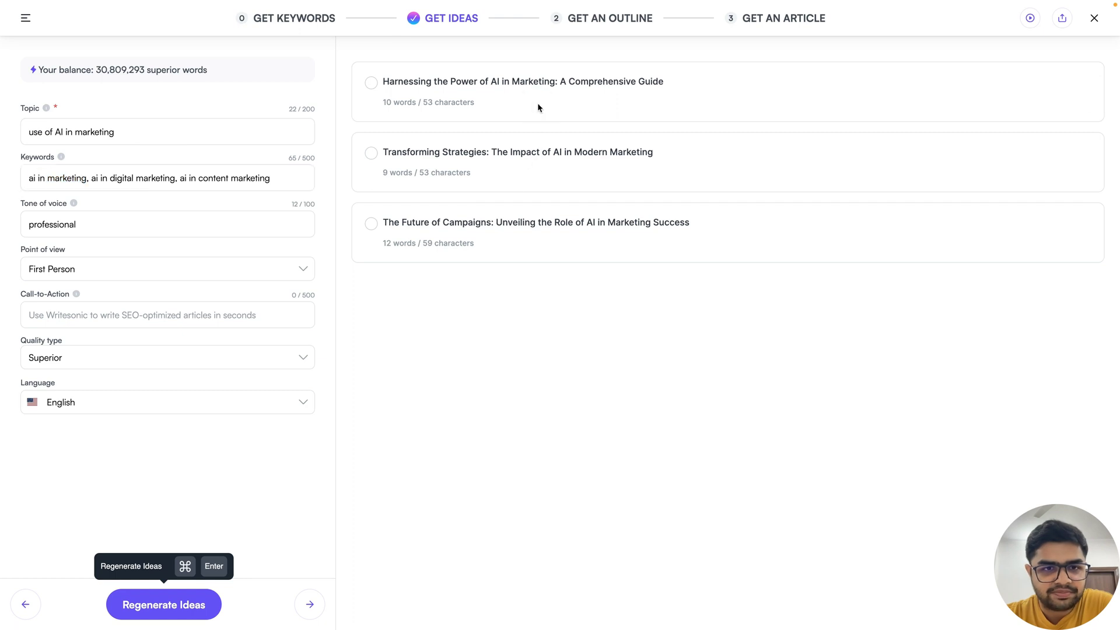
pyautogui.click(447, 101)
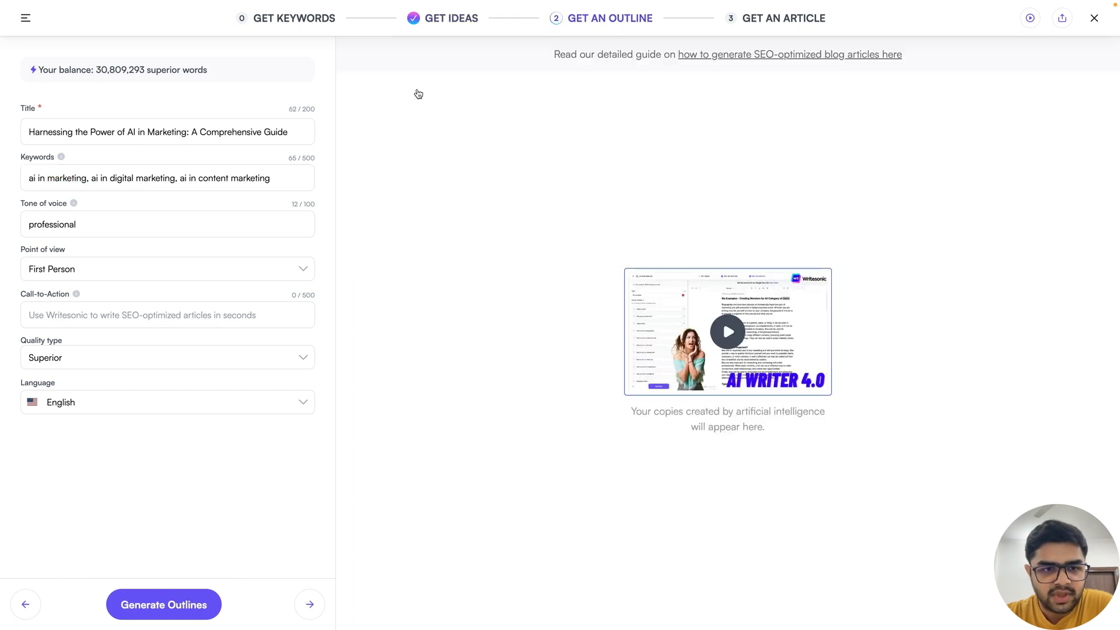
pyautogui.click(193, 618)
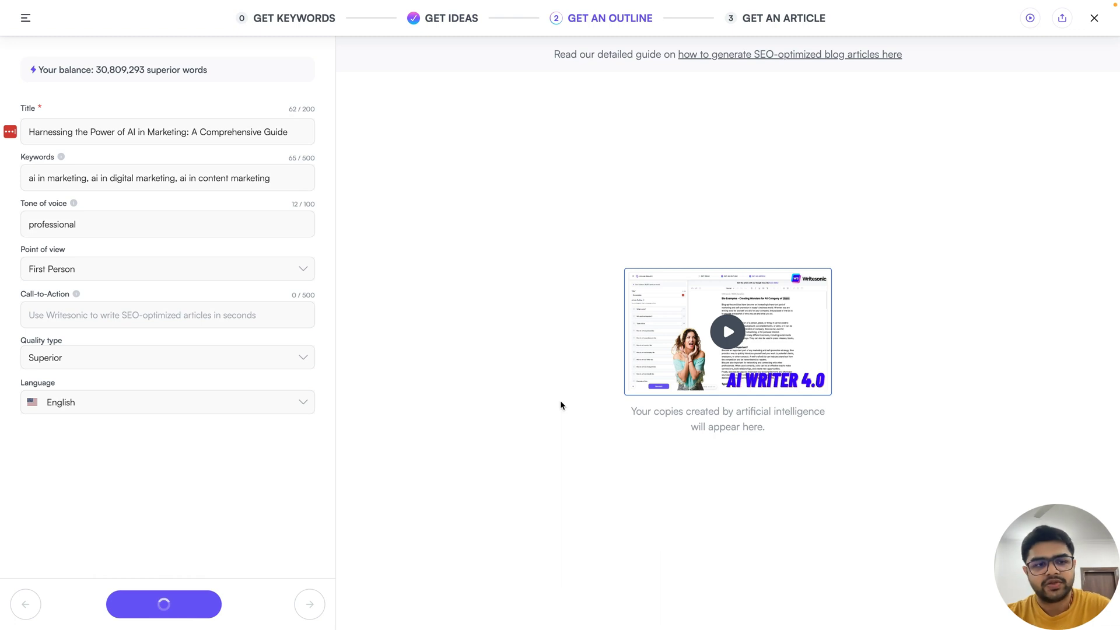